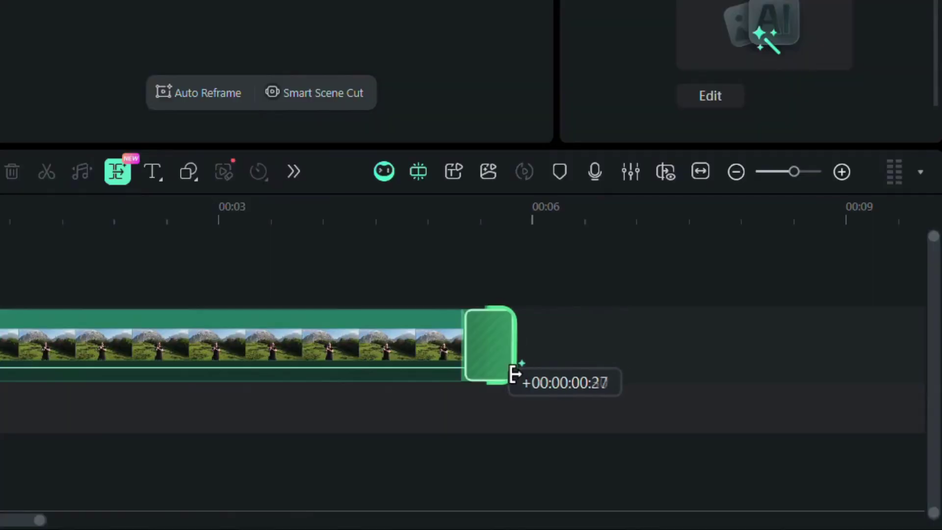
Drag the clip's right edge on the timeline to add AI-generated extension footage
{"action": "left_click_drag", "start_coordinate": [514, 376], "coordinate": [829, 357]}
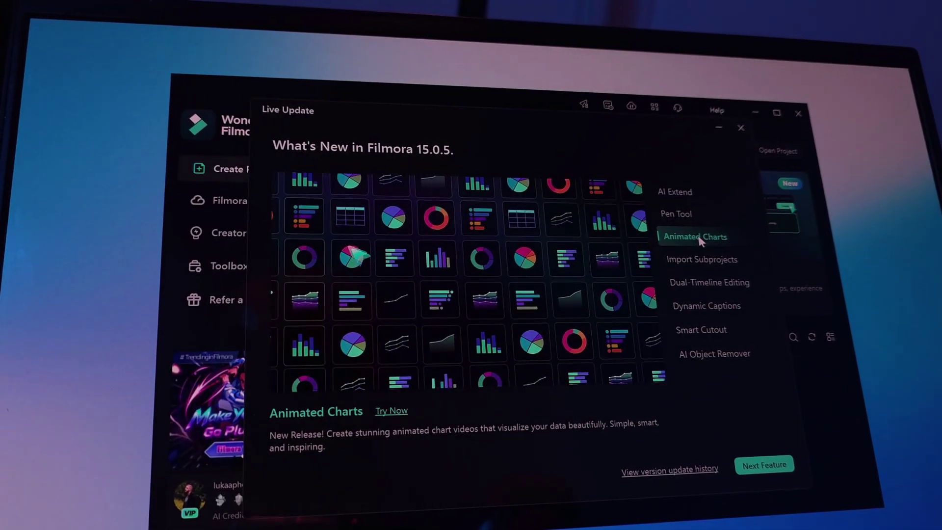
Review the Import Subprojects and Dual-Timeline Editing feature details in the 15.0.5 update panel
{"action": "left_click", "coordinate": [701, 259]}
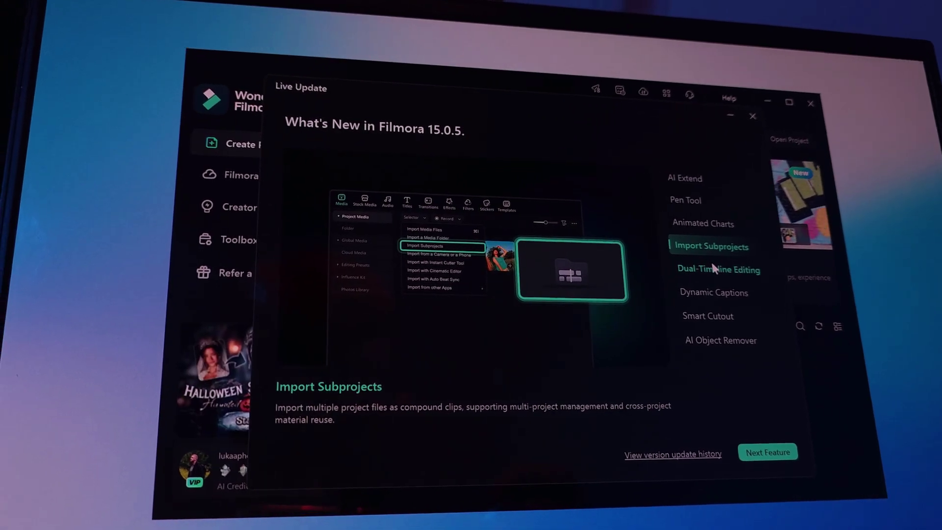
{"action": "left_click", "coordinate": [704, 272]}
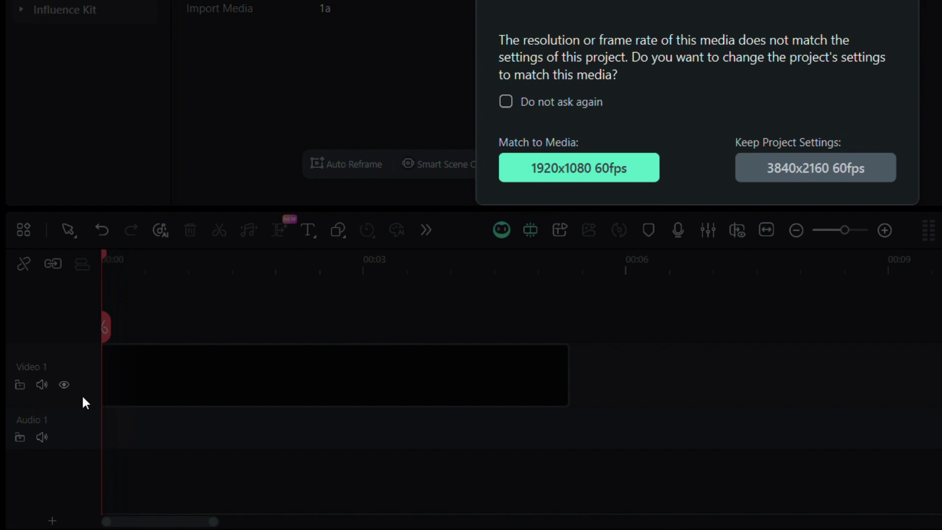
Match the project to the clip's 1920x1080 60fps, enable AI Extend and drag the clip's end out
{"action": "left_click", "coordinate": [529, 177]}
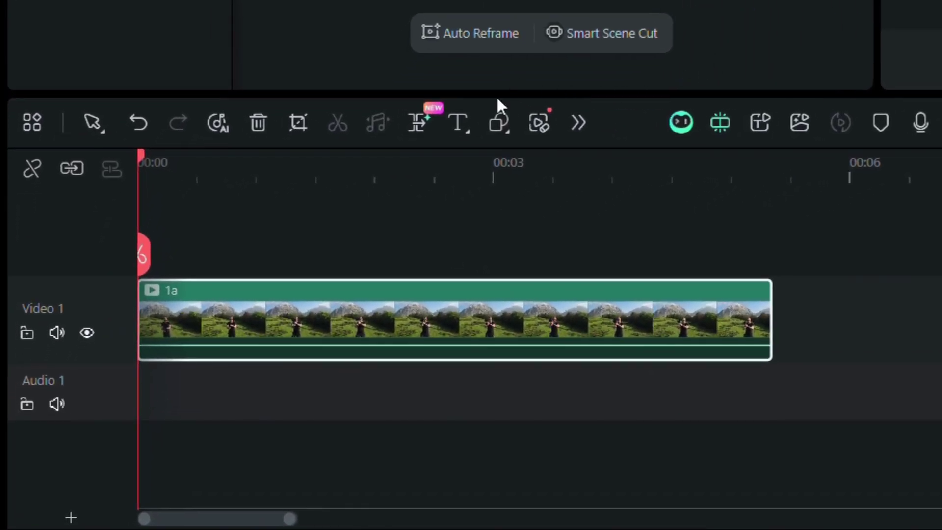
{"action": "left_click", "coordinate": [407, 129]}
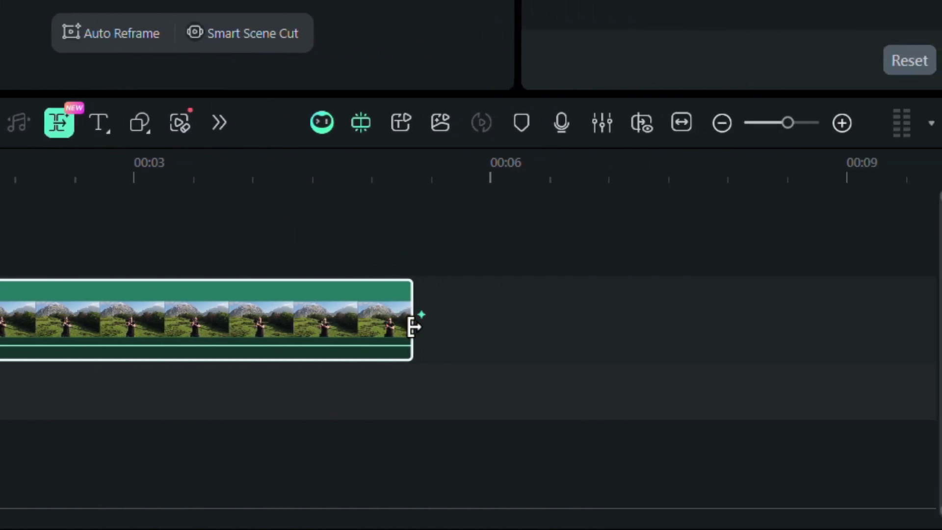
{"action": "left_click_drag", "start_coordinate": [412, 326], "coordinate": [827, 342]}
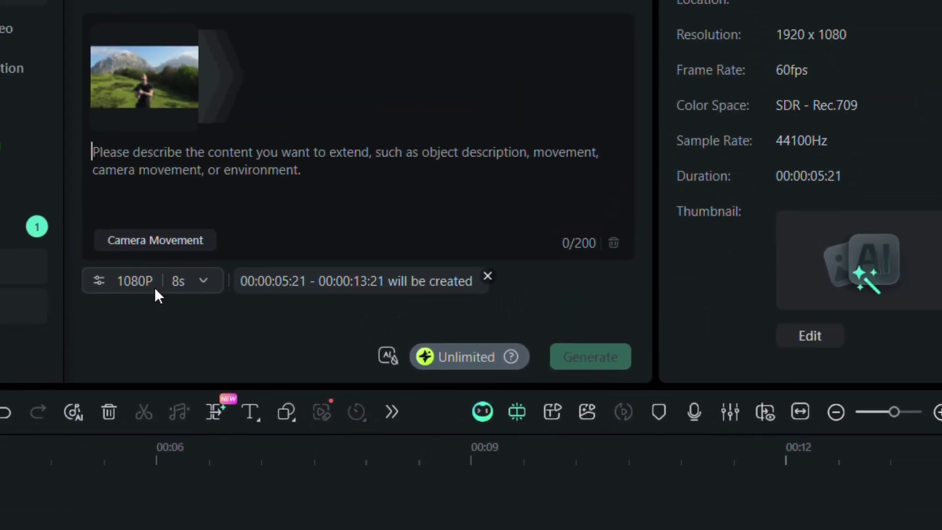
Set the extension duration, enter the prompt 'Extend the vi', and generate the AI extension
{"action": "left_click", "coordinate": [156, 287]}
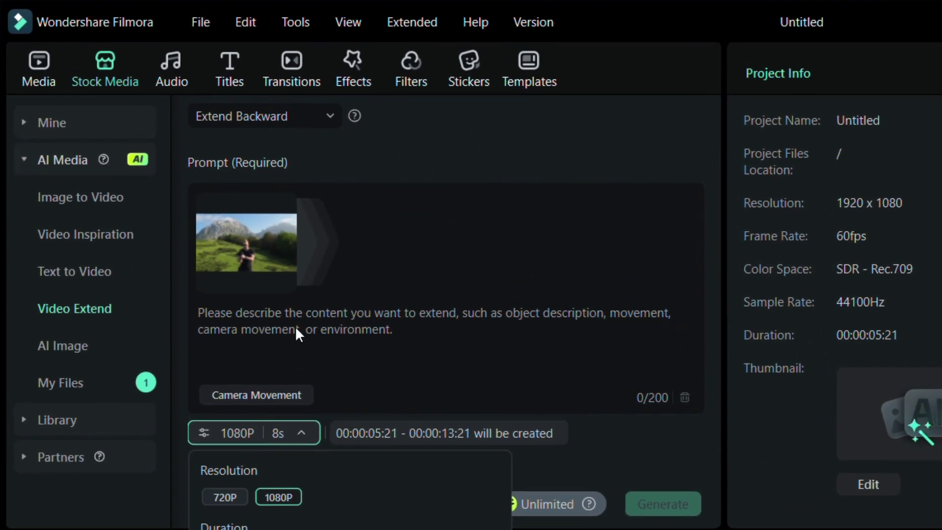
{"action": "left_click", "coordinate": [297, 325]}
{"action": "type", "text": "Extend the video so the man keeps walking toward the mountain while recording with his c"}
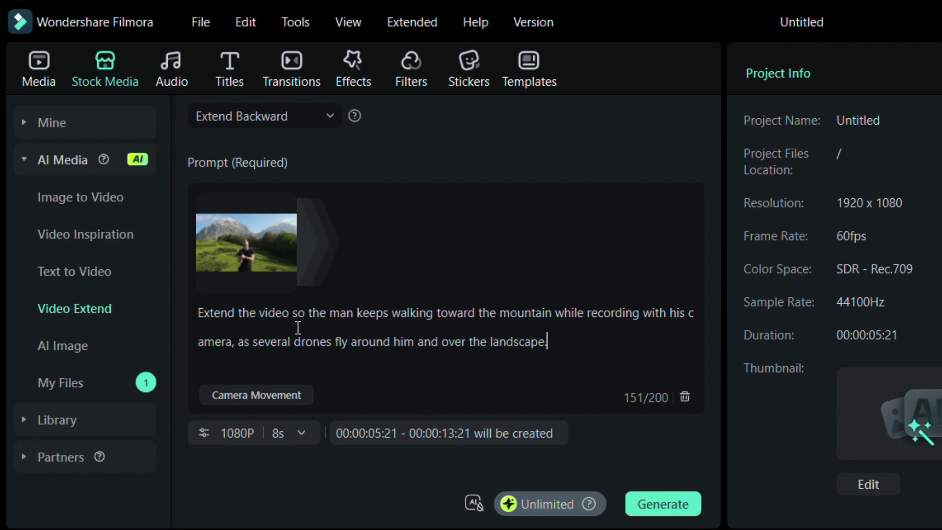
{"action": "left_click", "coordinate": [637, 503]}
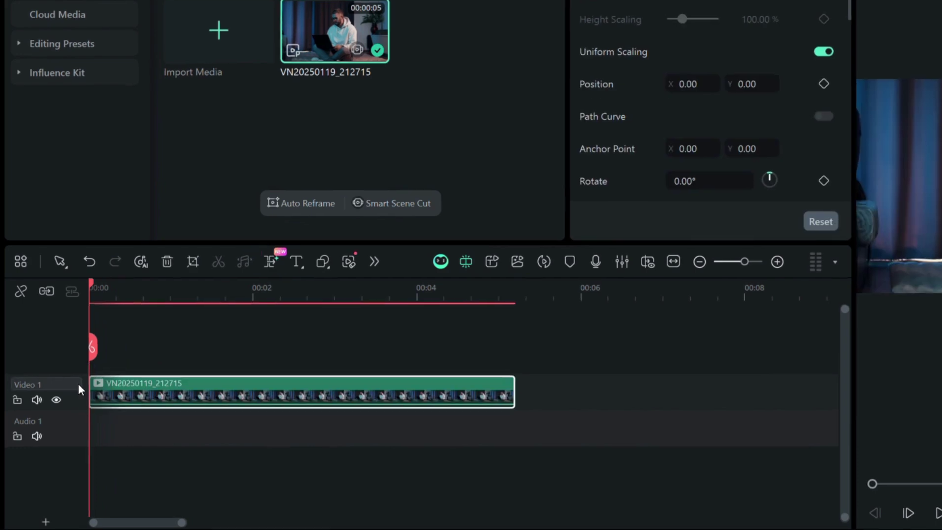
Draw a curved Pen Tool path looping around the plant and extend it to the clip's end
{"action": "left_click", "coordinate": [537, 98]}
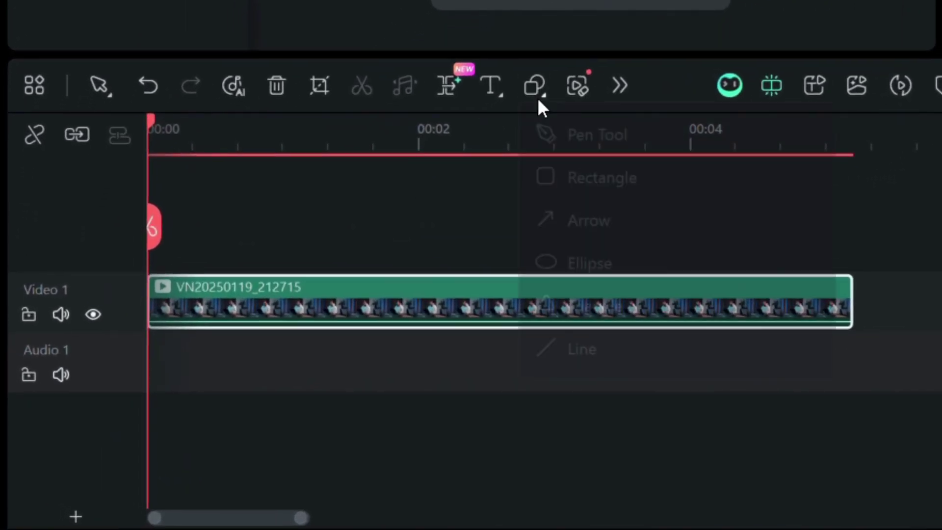
{"action": "left_click", "coordinate": [554, 134]}
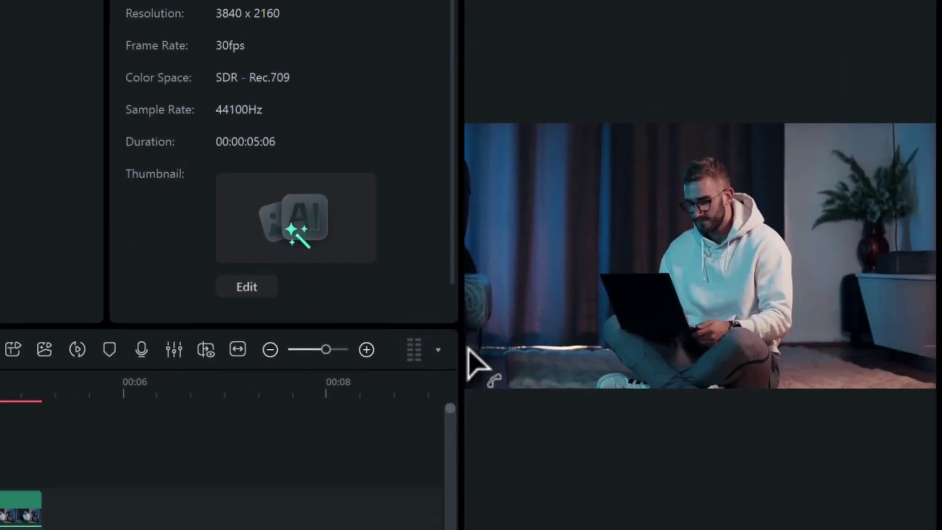
{"action": "left_click_drag", "start_coordinate": [469, 351], "coordinate": [514, 354]}
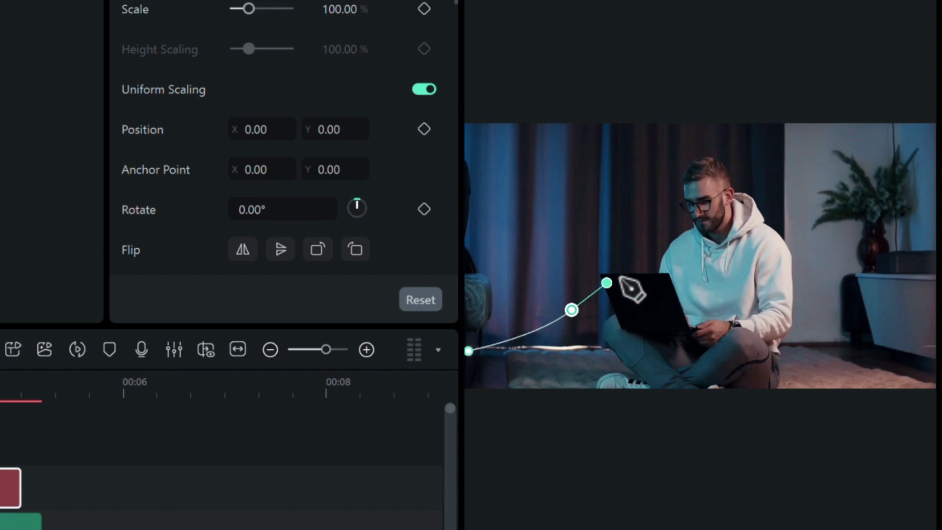
{"action": "left_click_drag", "start_coordinate": [704, 278], "coordinate": [712, 292]}
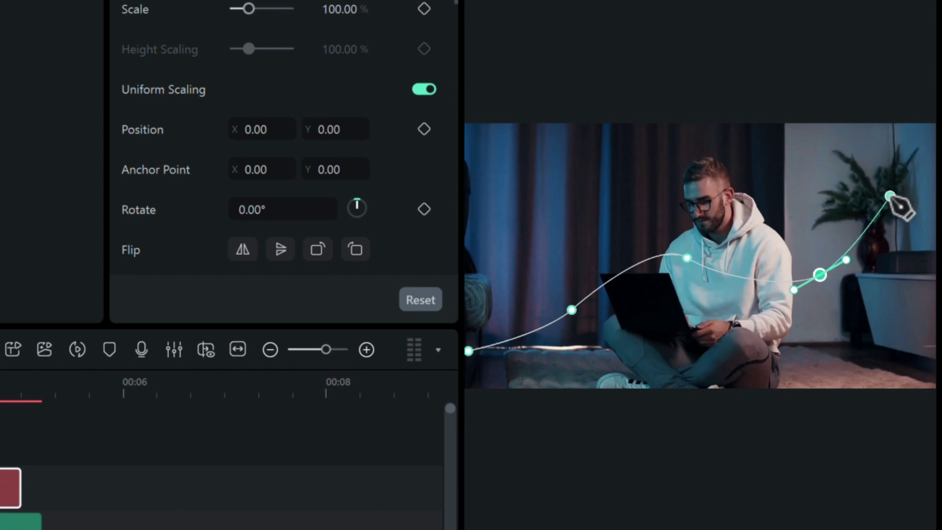
{"action": "mouse_move", "coordinate": [897, 206]}
{"action": "left_mouse_down"}
{"action": "mouse_move", "coordinate": [813, 217]}
{"action": "mouse_move", "coordinate": [908, 303]}
{"action": "mouse_move", "coordinate": [915, 421]}
{"action": "mouse_move", "coordinate": [766, 504]}
{"action": "left_mouse_up"}
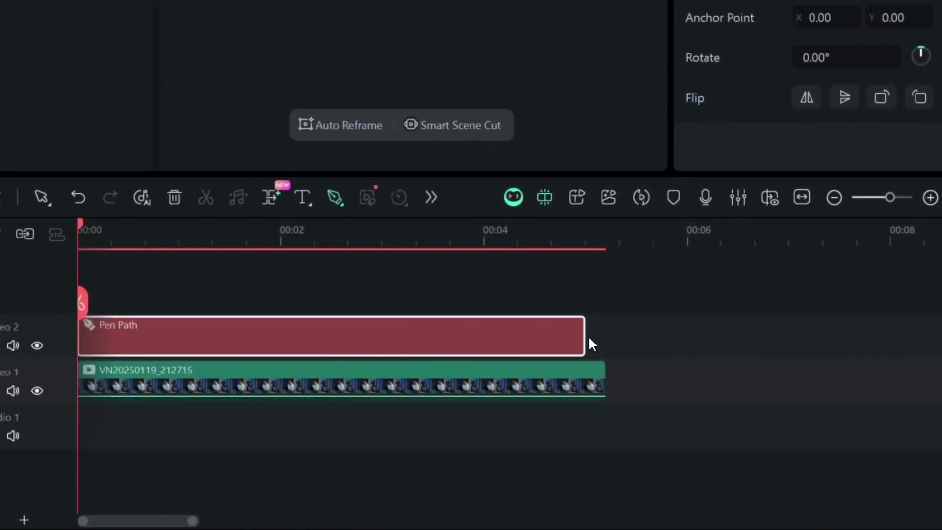
{"action": "left_click_drag", "start_coordinate": [583, 336], "coordinate": [603, 338]}
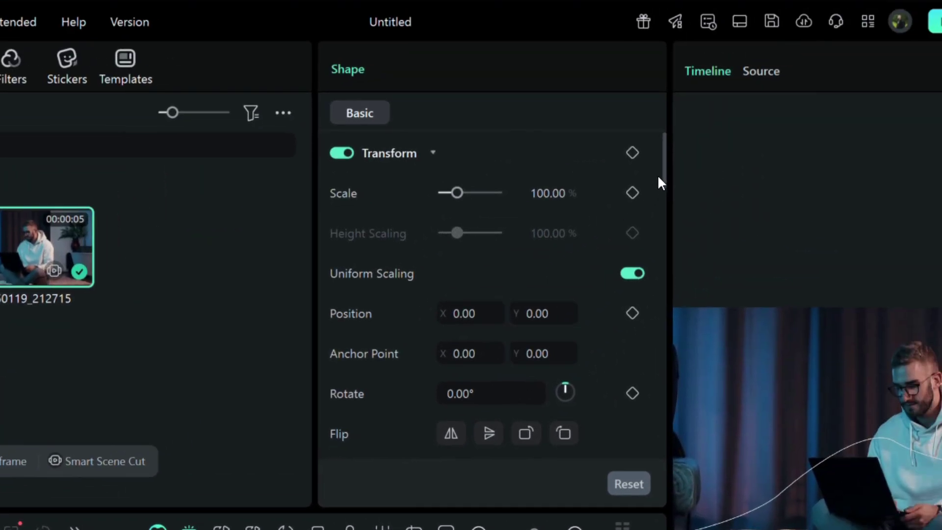
Apply a blue Sparkle stroke style to the pen path
{"action": "left_click_drag", "start_coordinate": [658, 179], "coordinate": [649, 291]}
{"action": "scroll", "coordinate": [608, 333], "scroll_direction": "down", "scroll_amount": 2}
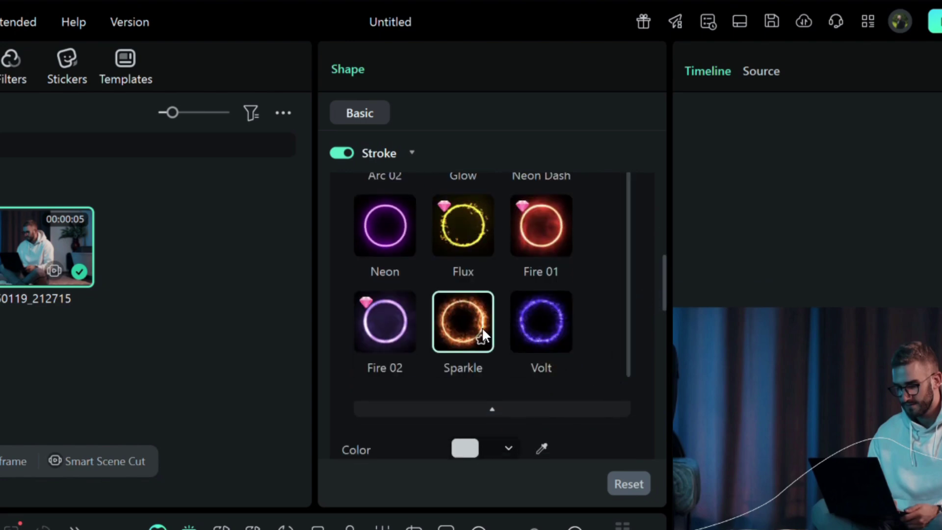
{"action": "left_click", "coordinate": [470, 319]}
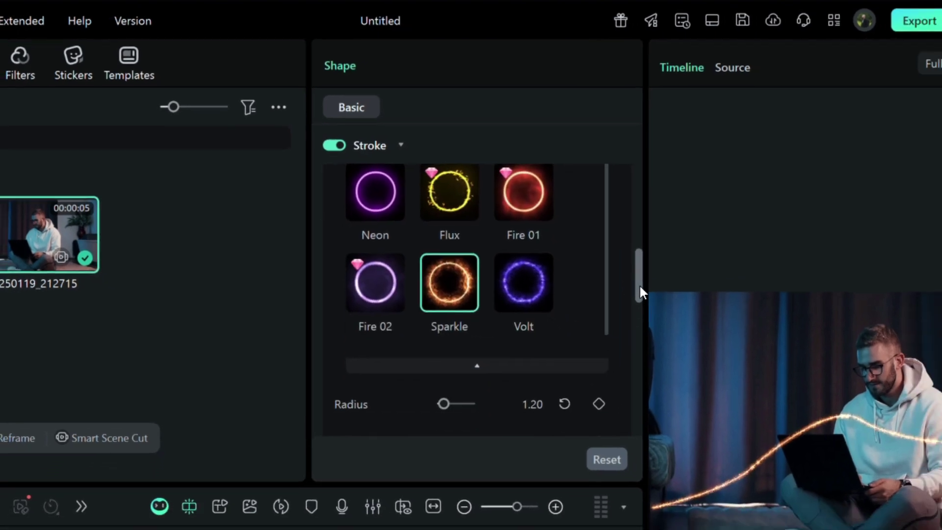
{"action": "left_click_drag", "start_coordinate": [660, 306], "coordinate": [661, 338]}
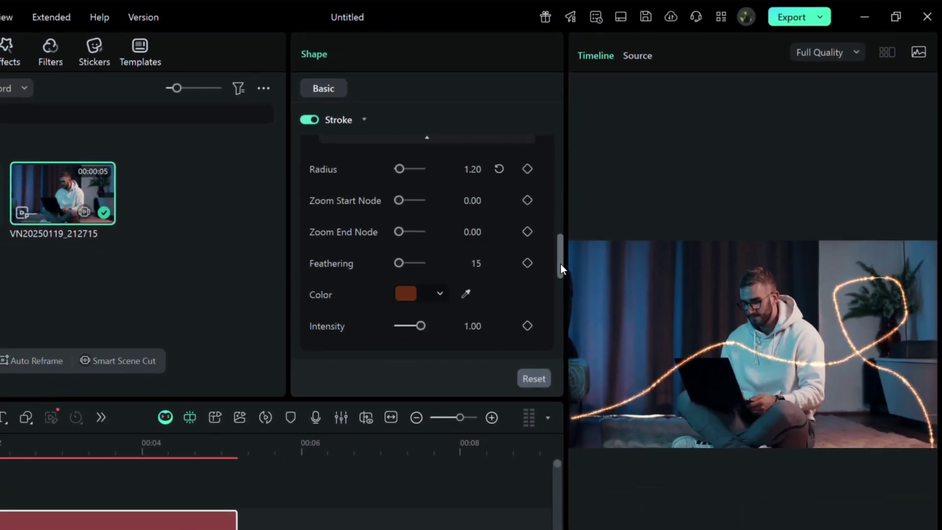
{"action": "left_click_drag", "start_coordinate": [560, 268], "coordinate": [560, 268]}
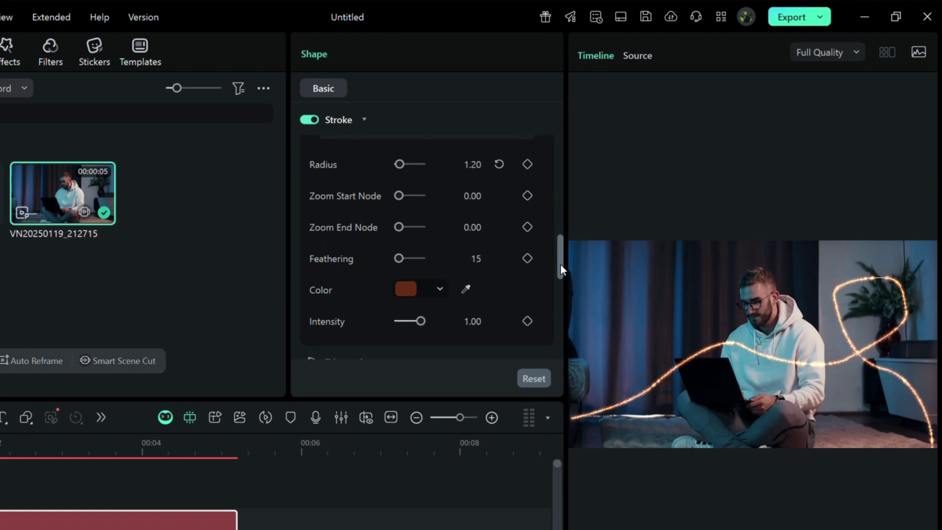
{"action": "left_click", "coordinate": [439, 290]}
{"action": "left_click", "coordinate": [419, 361]}
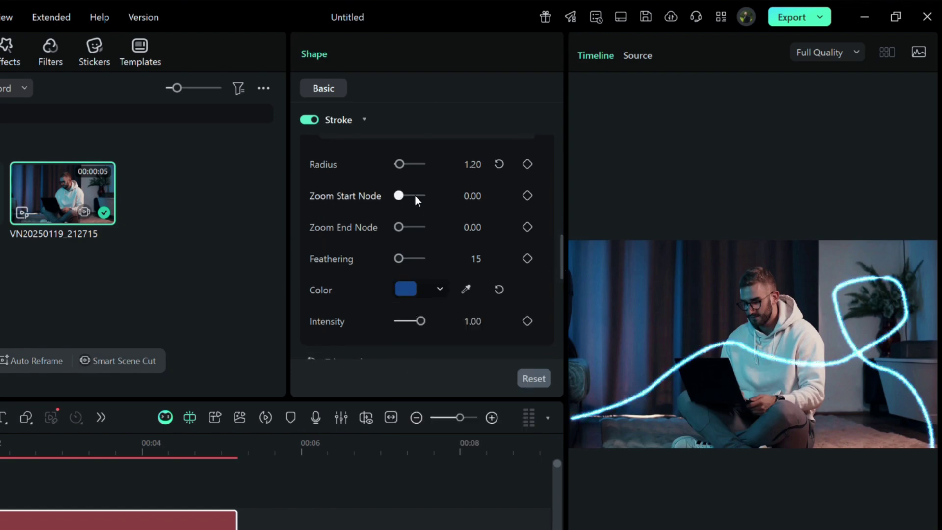
Tune the Sparkle sliders: start node 0.89, end node 1.00, feathering 64, intensity 0.43
{"action": "left_click_drag", "start_coordinate": [402, 195], "coordinate": [413, 196]}
{"action": "left_click_drag", "start_coordinate": [399, 227], "coordinate": [422, 228]}
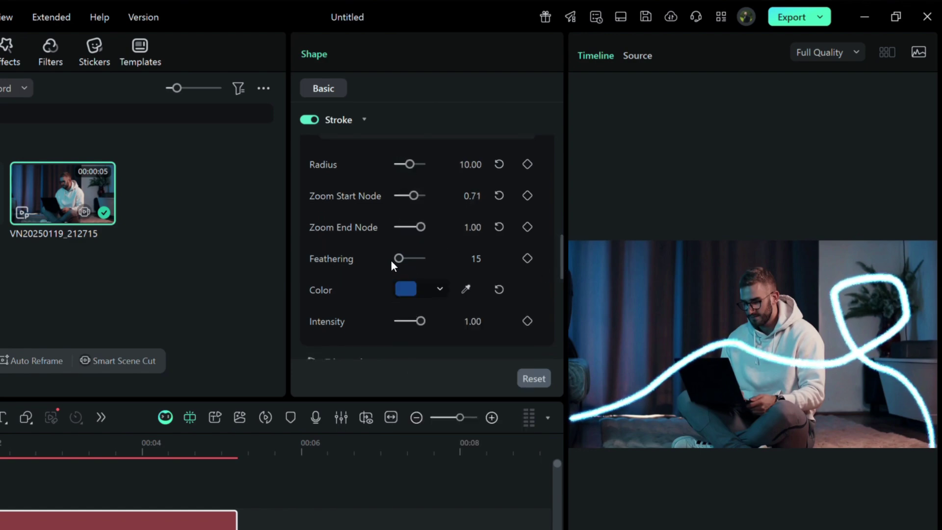
{"action": "left_click_drag", "start_coordinate": [398, 258], "coordinate": [412, 259]}
{"action": "left_click_drag", "start_coordinate": [420, 321], "coordinate": [405, 322]}
{"action": "left_click_drag", "start_coordinate": [415, 259], "coordinate": [411, 259]}
{"action": "left_click_drag", "start_coordinate": [405, 321], "coordinate": [408, 321]}
{"action": "left_click_drag", "start_coordinate": [413, 196], "coordinate": [417, 196]}
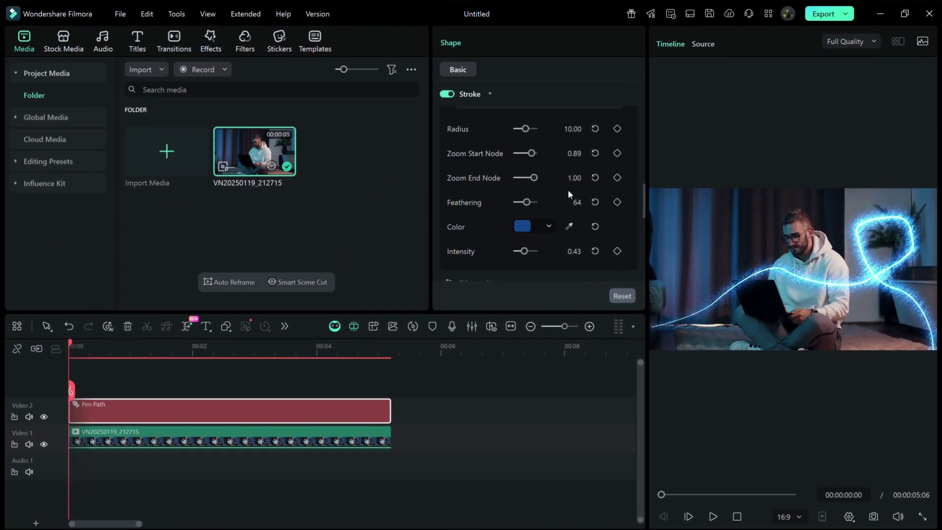
Keyframe Trim path End at 0% at the clip start and 100% around 1.5 seconds
{"action": "scroll", "coordinate": [568, 194], "scroll_direction": "down", "scroll_amount": 3}
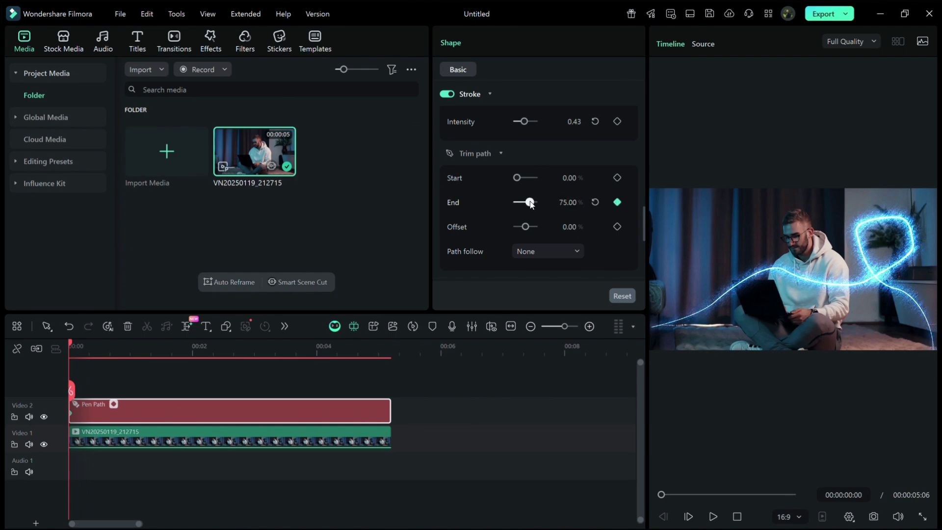
{"action": "left_click_drag", "start_coordinate": [531, 204], "coordinate": [509, 204]}
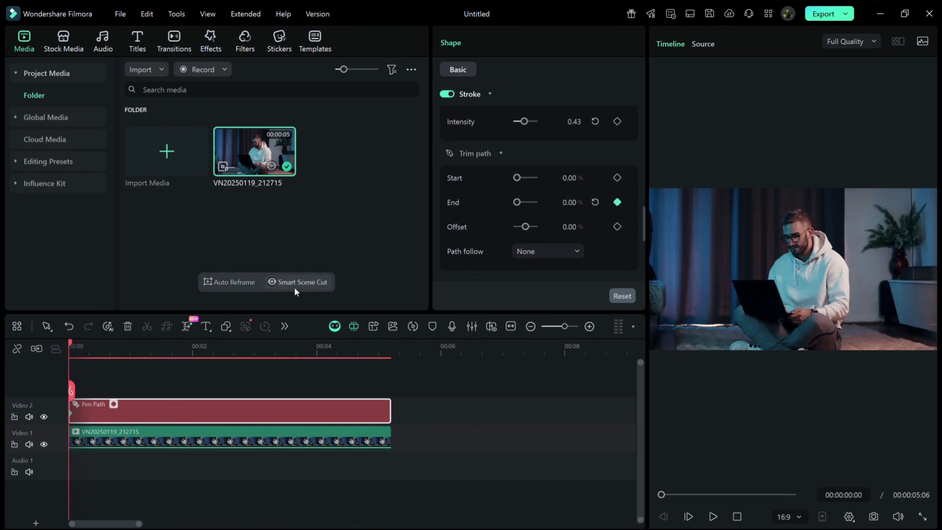
{"action": "left_click_drag", "start_coordinate": [73, 346], "coordinate": [179, 365]}
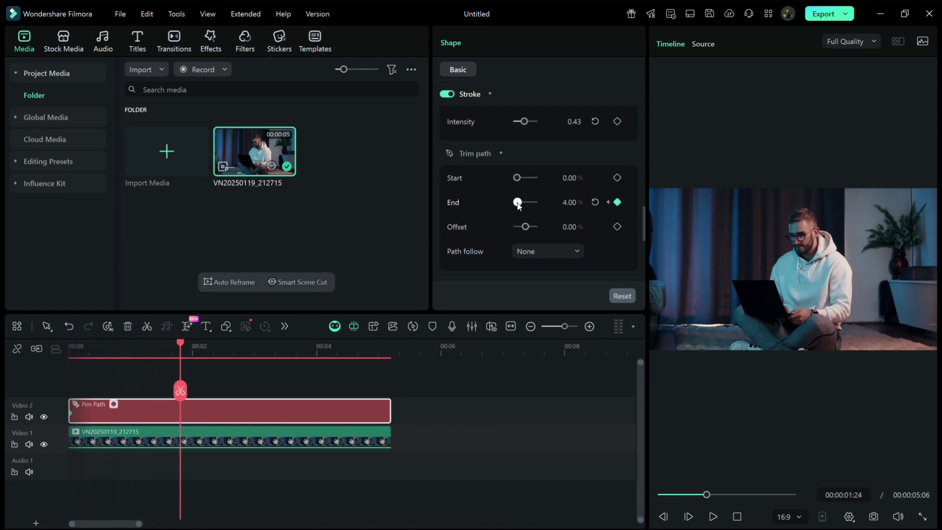
{"action": "left_click_drag", "start_coordinate": [518, 206], "coordinate": [537, 209]}
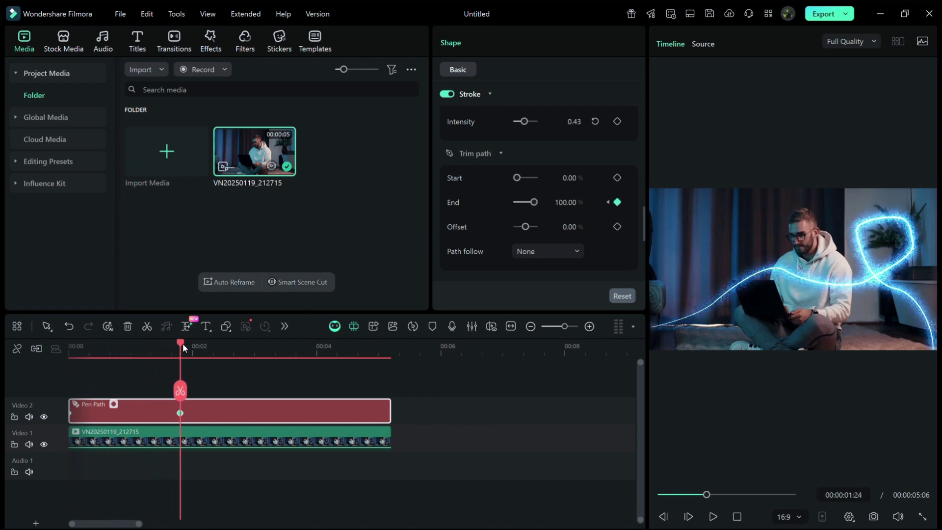
Keyframe Trim path End back to 0% at the clip end and shift the middle keyframe later
{"action": "left_click_drag", "start_coordinate": [182, 347], "coordinate": [261, 349]}
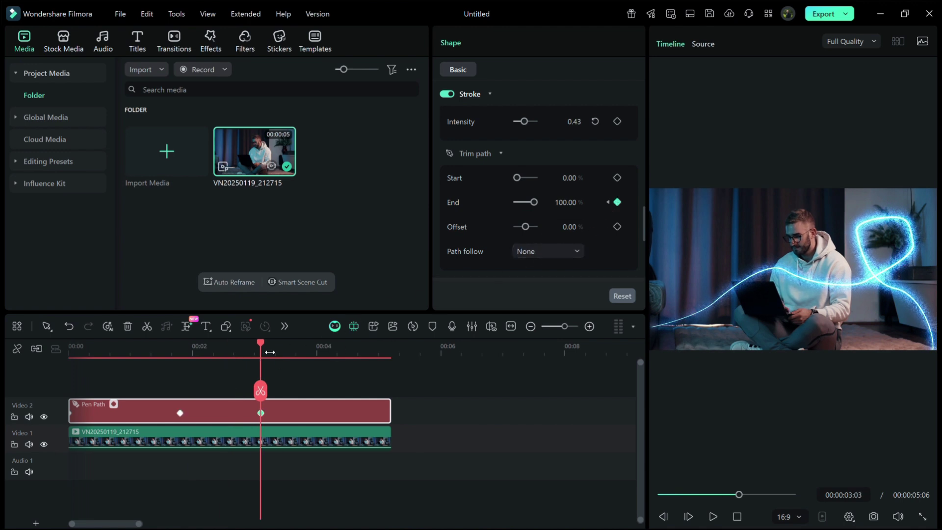
{"action": "left_click_drag", "start_coordinate": [263, 346], "coordinate": [387, 366]}
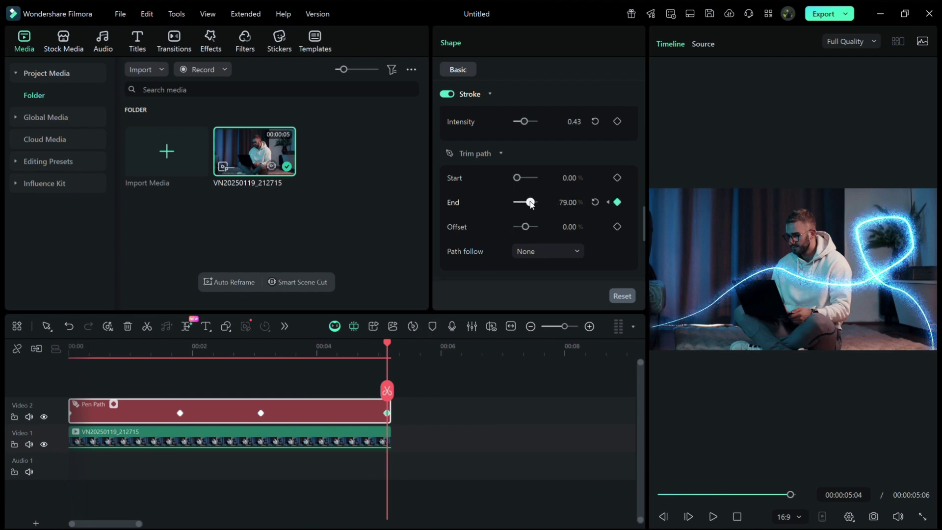
{"action": "left_click_drag", "start_coordinate": [531, 204], "coordinate": [510, 210]}
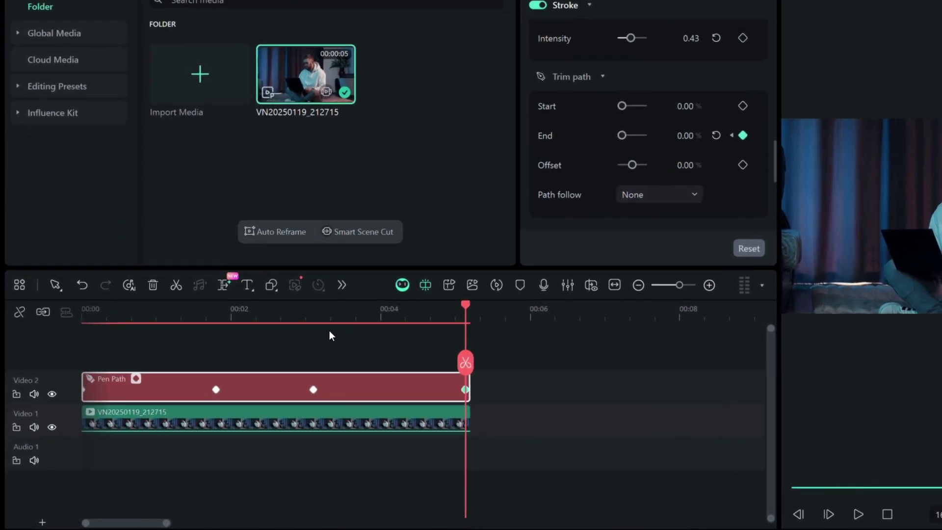
{"action": "left_click_drag", "start_coordinate": [359, 368], "coordinate": [391, 369]}
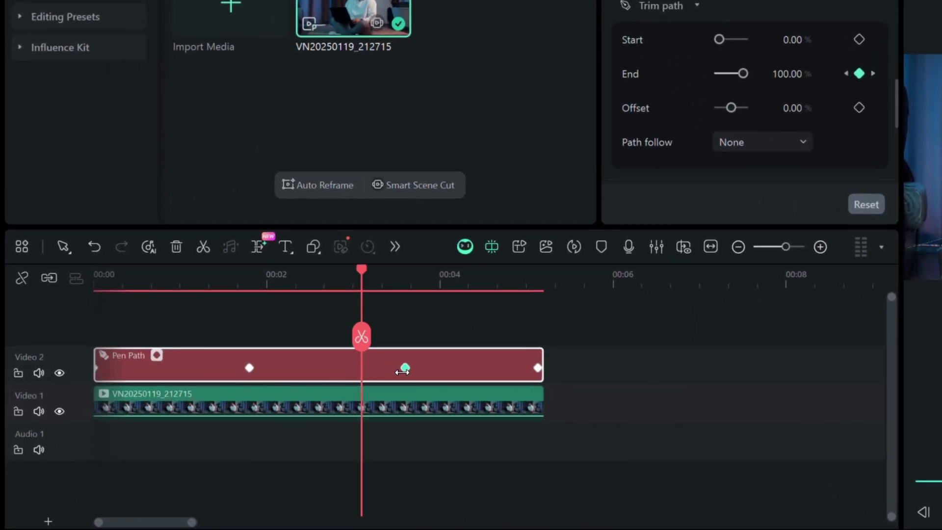
{"action": "left_click_drag", "start_coordinate": [248, 284], "coordinate": [71, 268]}
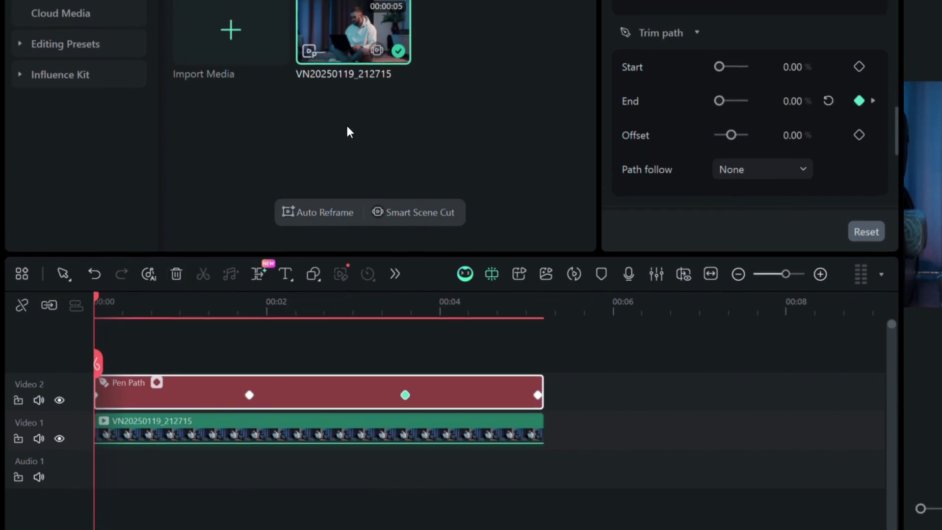
Put a copy of the man's clip on a new top track and enable Smart Cutout
{"action": "left_click_drag", "start_coordinate": [349, 4], "coordinate": [212, 280]}
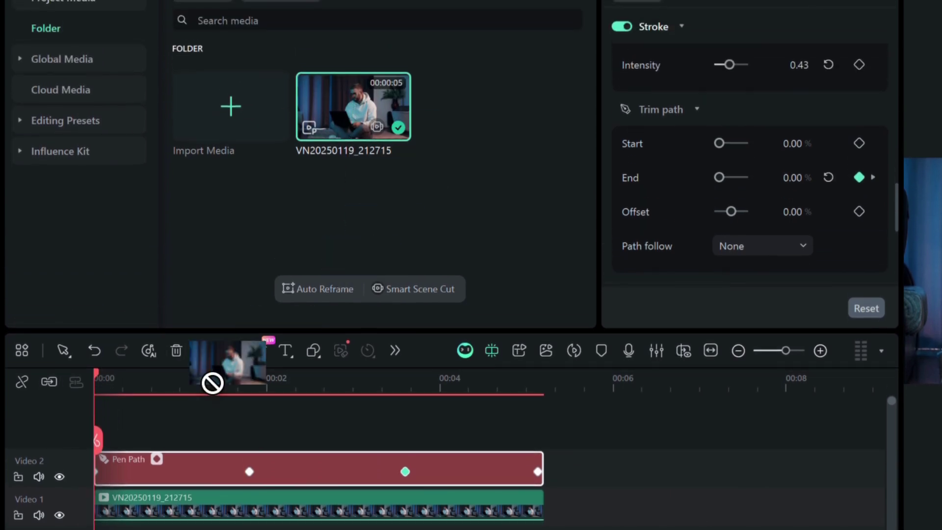
{"action": "left_click_drag", "start_coordinate": [212, 382], "coordinate": [72, 390]}
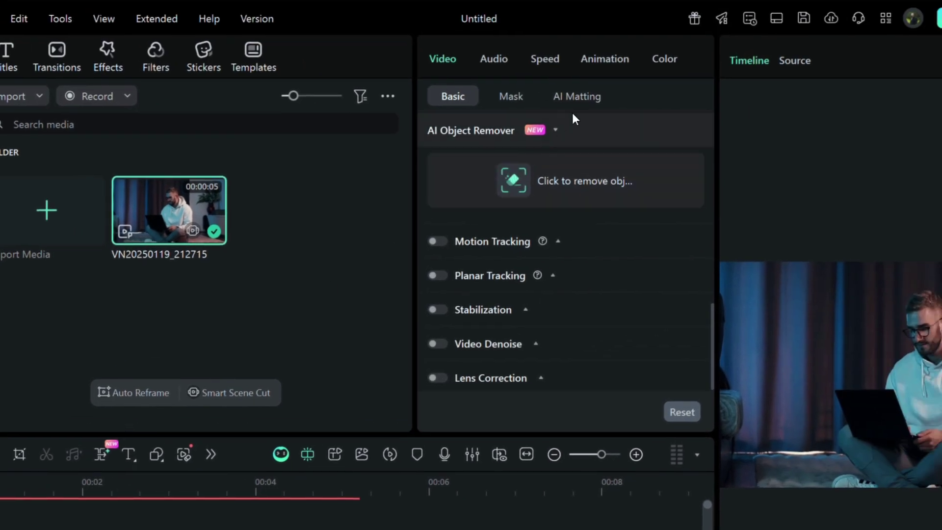
{"action": "left_click", "coordinate": [583, 101]}
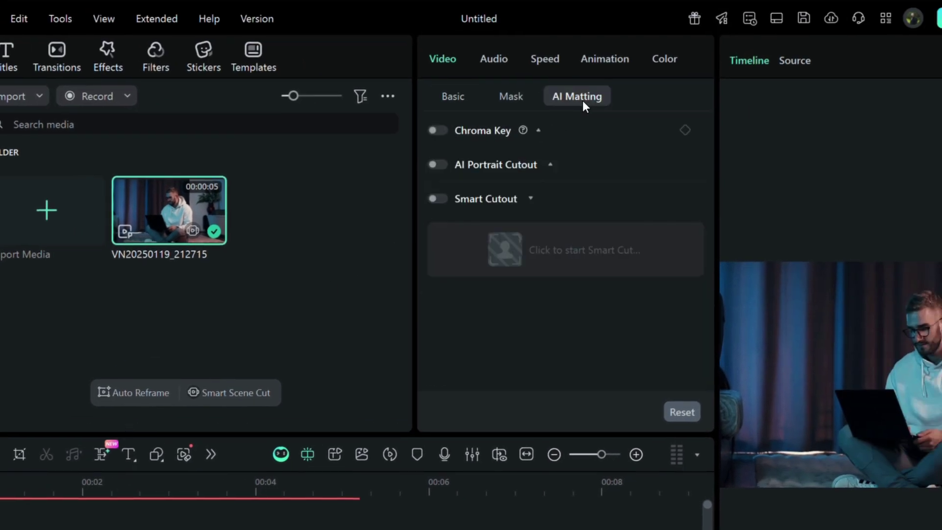
{"action": "left_click", "coordinate": [434, 198]}
Brush over the man, track the cutout through the whole clip, and apply it
{"action": "left_click", "coordinate": [495, 253]}
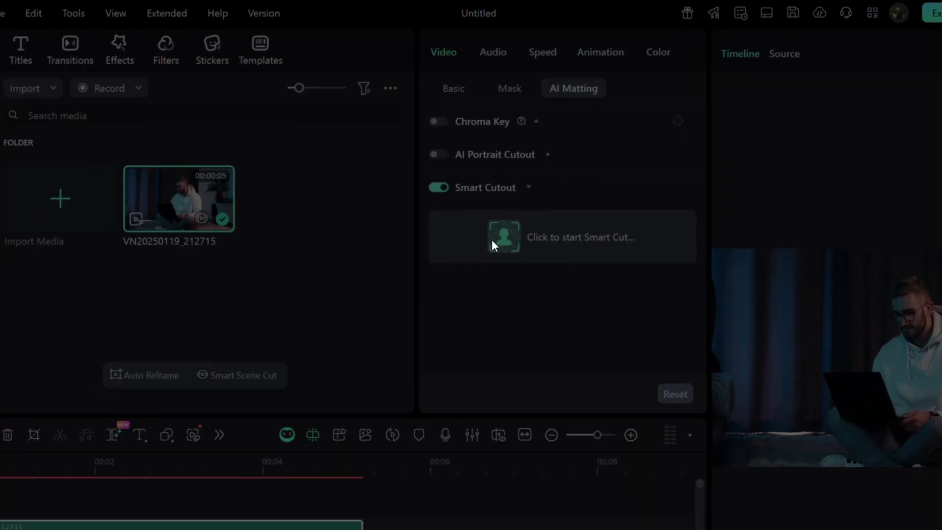
{"action": "mouse_move", "coordinate": [351, 194]}
{"action": "left_mouse_down"}
{"action": "mouse_move", "coordinate": [330, 311]}
{"action": "mouse_move", "coordinate": [273, 274]}
{"action": "mouse_move", "coordinate": [311, 338]}
{"action": "mouse_move", "coordinate": [330, 126]}
{"action": "mouse_move", "coordinate": [324, 147]}
{"action": "left_mouse_up"}
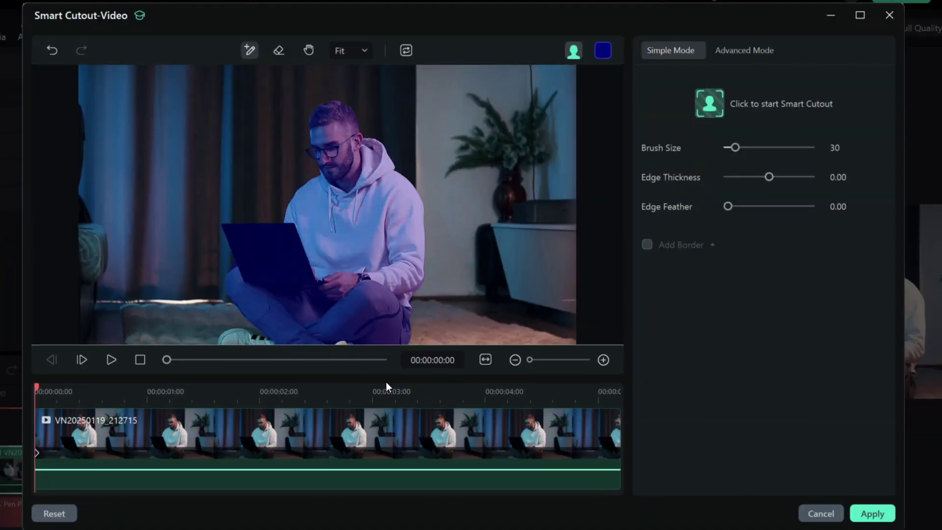
{"action": "left_click", "coordinate": [715, 113]}
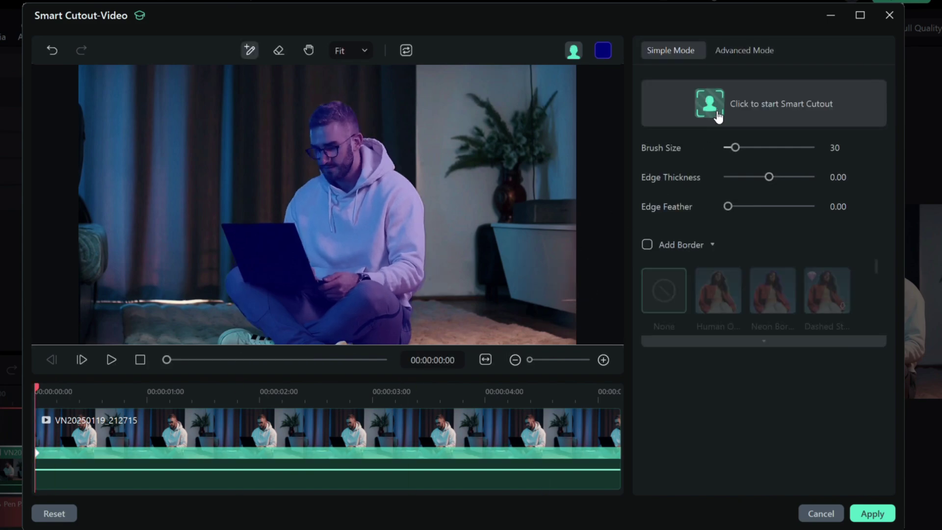
{"action": "left_click", "coordinate": [891, 511]}
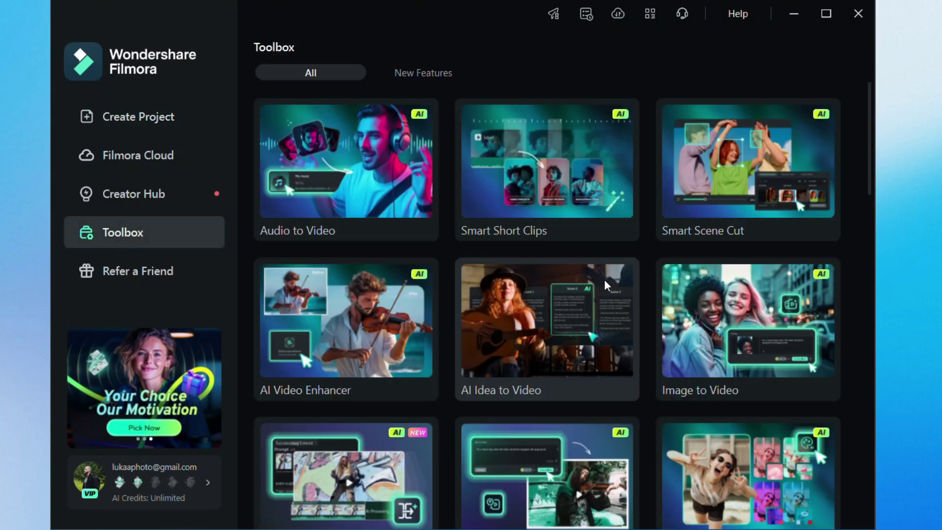
Open Animated Charts, preview the area and Donut Chart Race templates, then choose the Column Chart
{"action": "scroll", "coordinate": [601, 287], "scroll_direction": "down", "scroll_amount": 6}
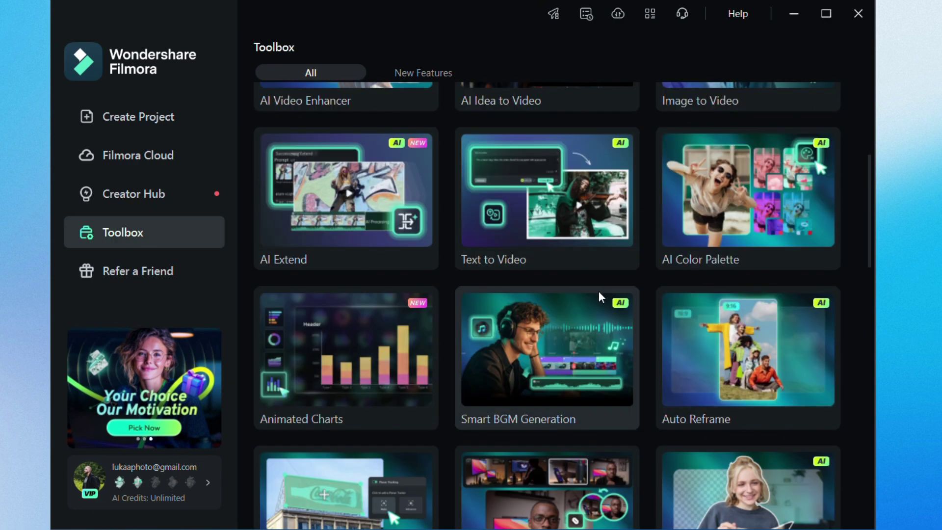
{"action": "left_click", "coordinate": [399, 389]}
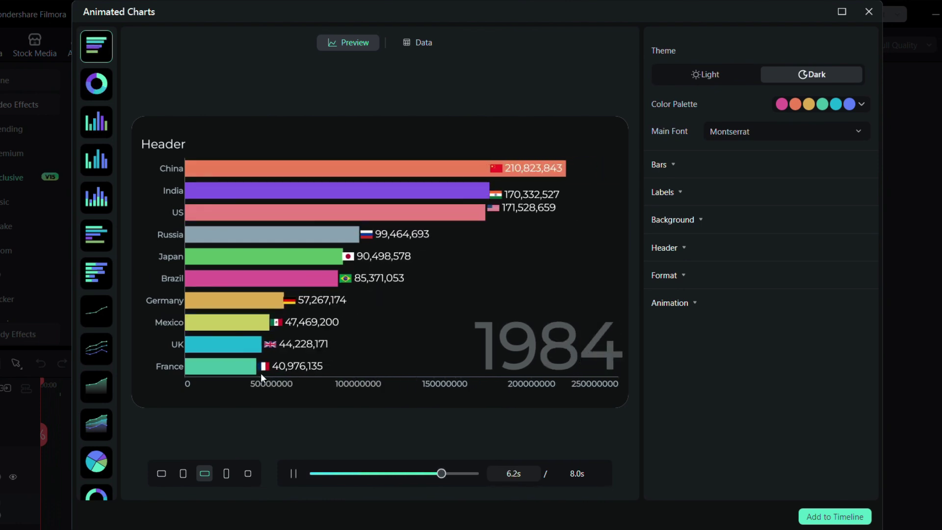
{"action": "left_click", "coordinate": [110, 386]}
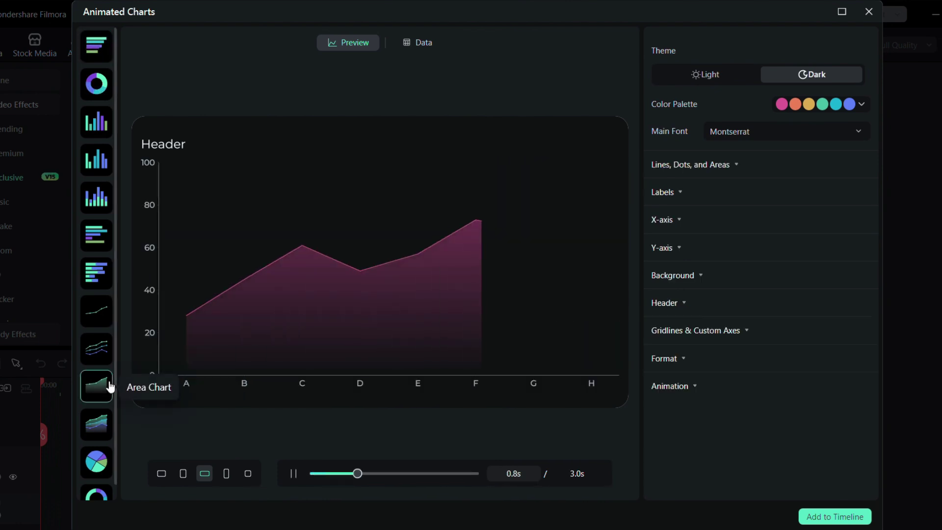
{"action": "left_click", "coordinate": [88, 97]}
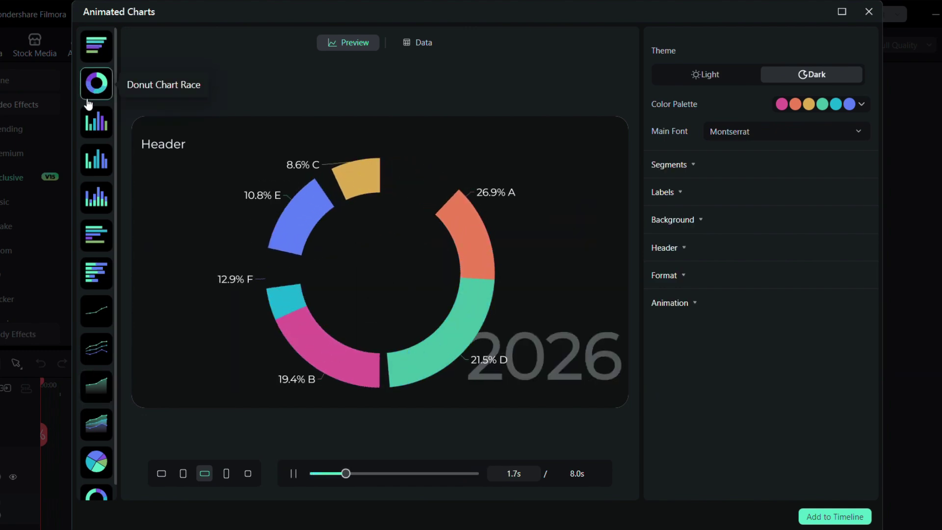
{"action": "left_click", "coordinate": [88, 138]}
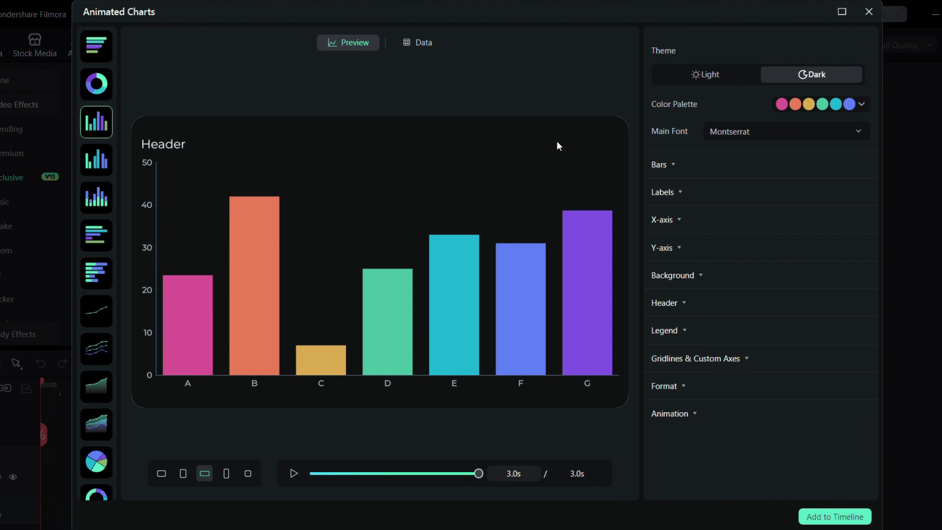
Give the chart a dark blue palette and set the bar corner rounding values to 10
{"action": "left_click", "coordinate": [784, 109]}
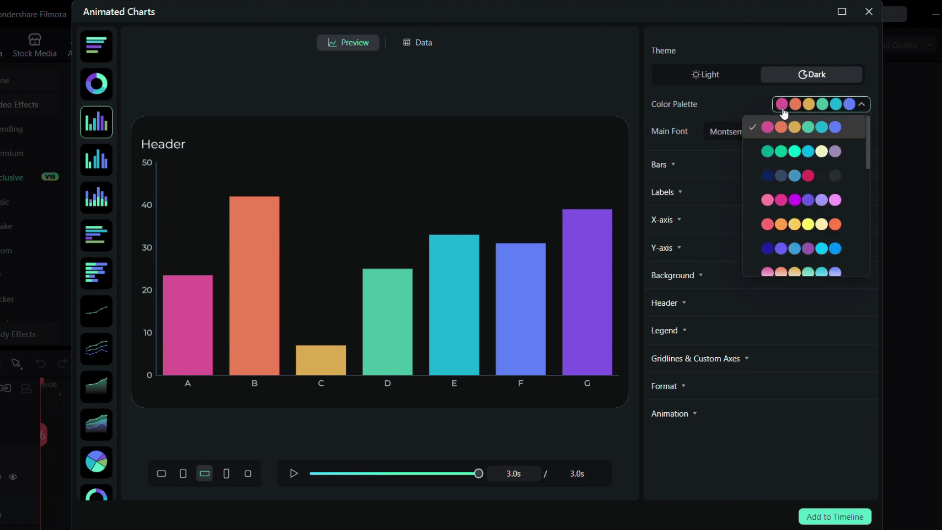
{"action": "scroll", "coordinate": [790, 196], "scroll_direction": "down", "scroll_amount": 3}
{"action": "left_click", "coordinate": [802, 232]}
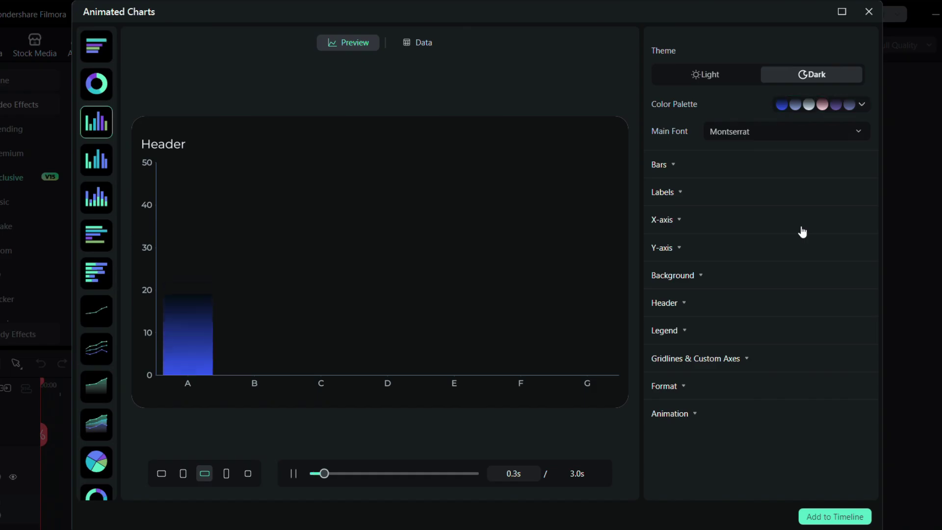
{"action": "left_click", "coordinate": [716, 164]}
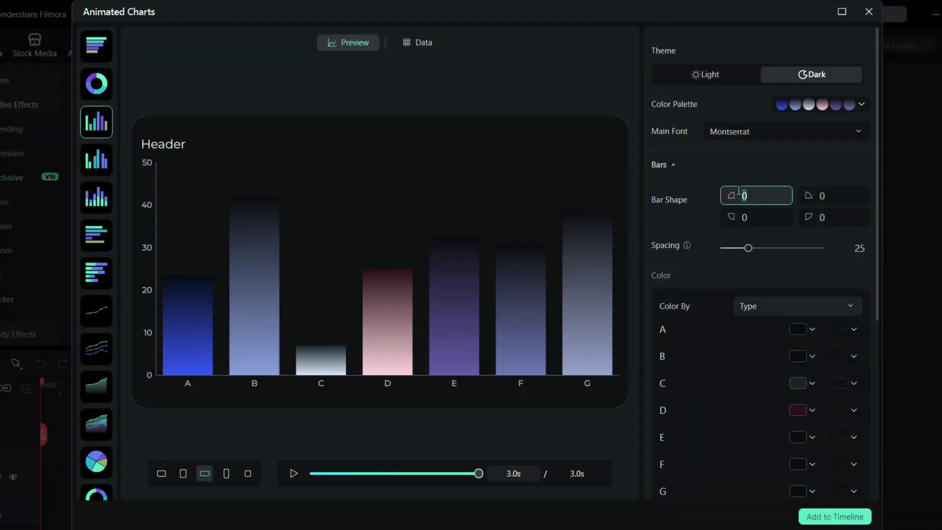
{"action": "type", "text": "10"}
{"action": "left_click", "coordinate": [807, 194]}
{"action": "type", "text": "10"}
{"action": "left_click", "coordinate": [721, 169]}
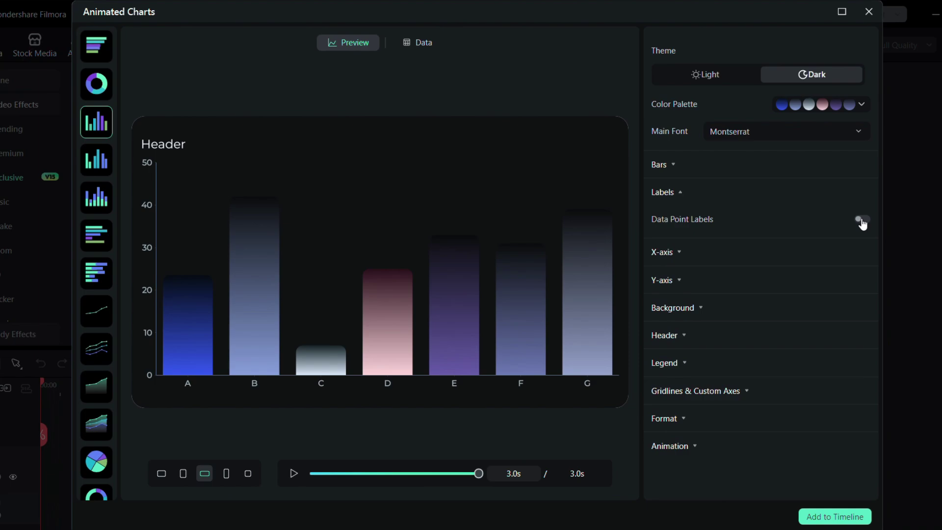
Show value labels at bar bottoms and title the chart 'POPULAR VIDEO EFFECTS'
{"action": "left_click", "coordinate": [862, 220]}
{"action": "left_click", "coordinate": [773, 277]}
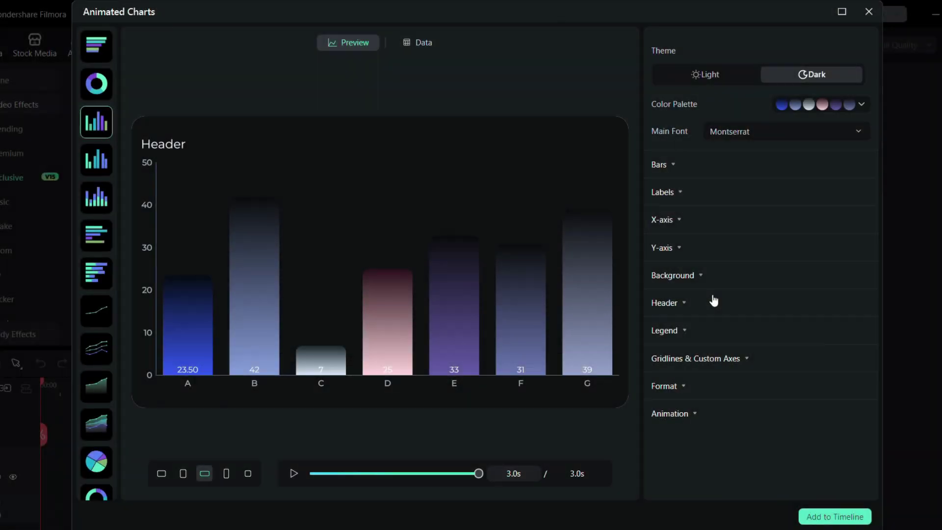
{"action": "left_click", "coordinate": [712, 301]}
{"action": "double_click", "coordinate": [673, 374]}
{"action": "type", "text": "POPULAR VIDEO EFFECTS"}
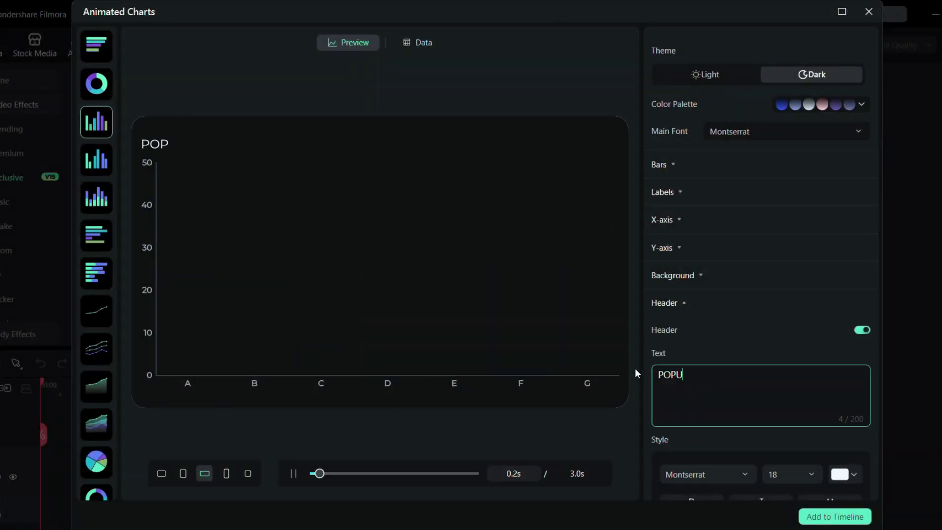
{"action": "left_click", "coordinate": [687, 303]}
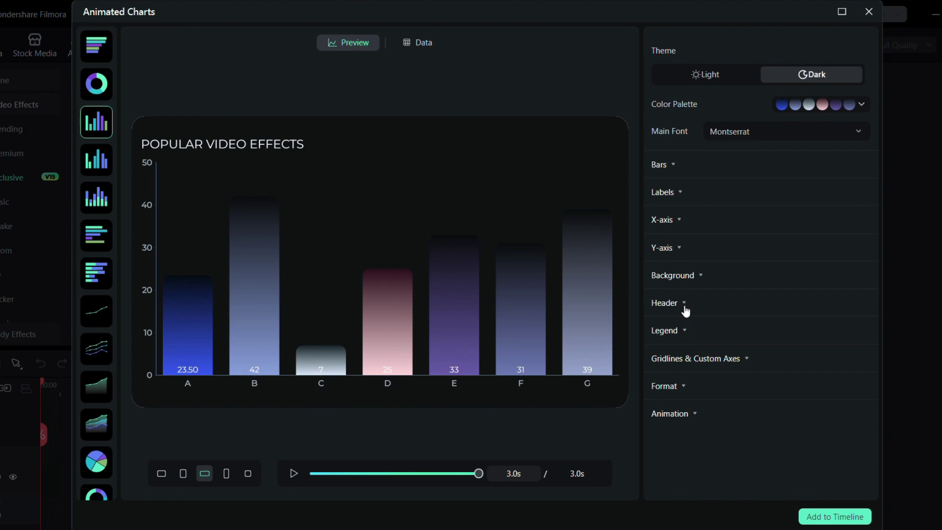
Set a Fade animation with Simultaneous order and switch the chart to the Light theme
{"action": "scroll", "coordinate": [688, 423], "scroll_direction": "down", "scroll_amount": 1}
{"action": "left_click", "coordinate": [730, 430]}
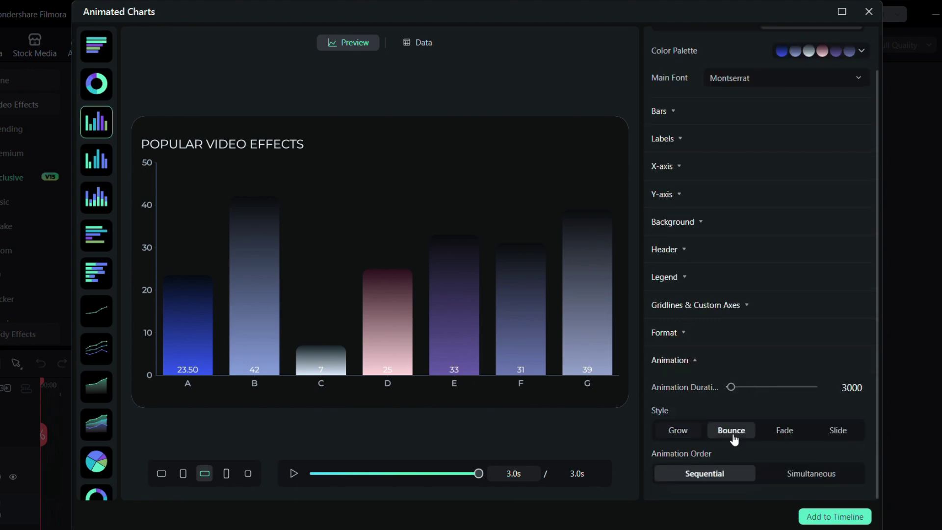
{"action": "left_click", "coordinate": [784, 431]}
{"action": "left_click", "coordinate": [788, 476]}
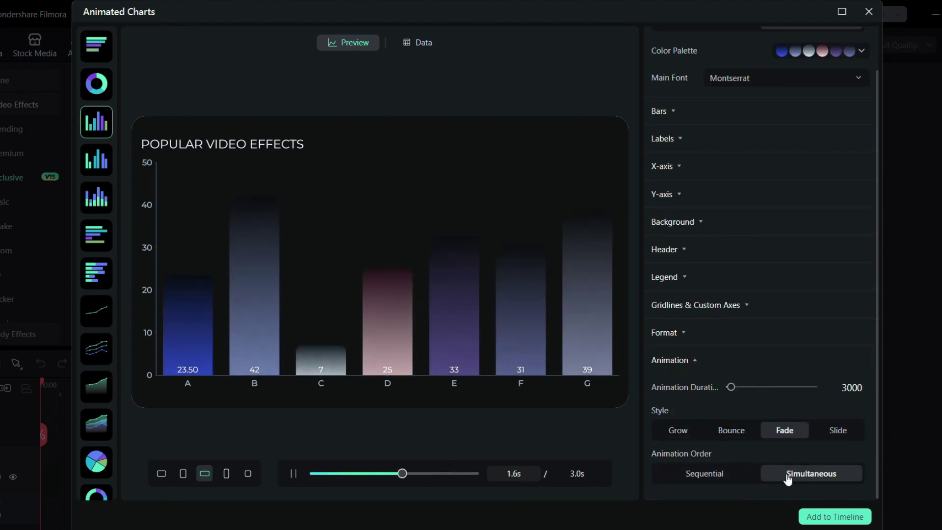
{"action": "scroll", "coordinate": [731, 210], "scroll_direction": "up", "scroll_amount": 1}
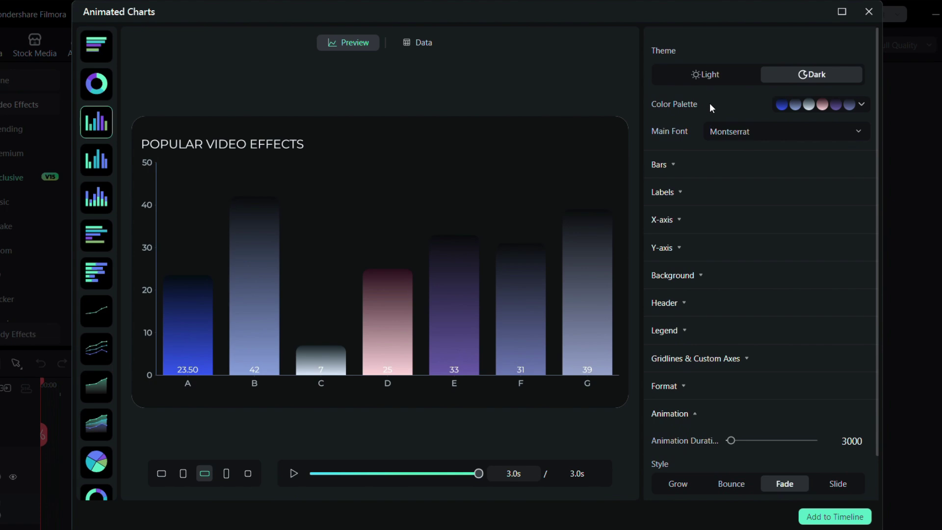
{"action": "left_click", "coordinate": [708, 76]}
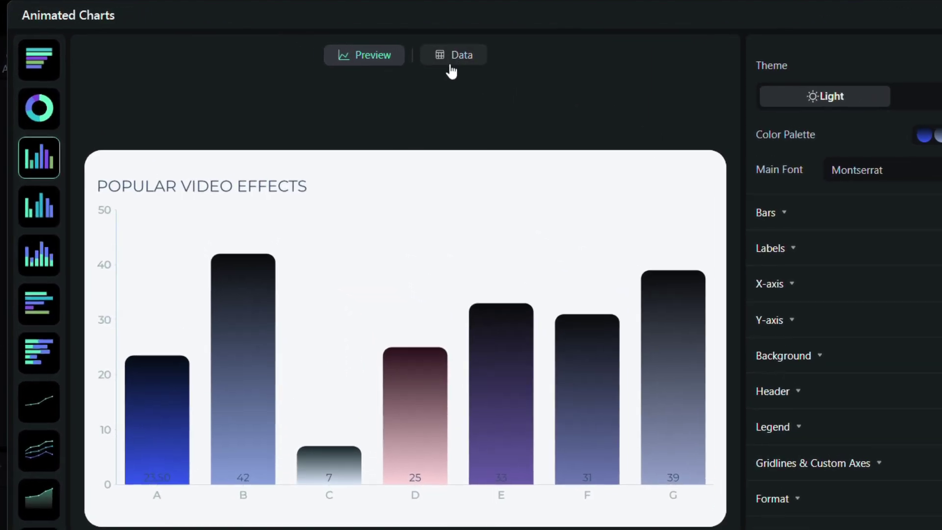
In the Data table, rename categories to video effects like 'Speed ramping' and set Cinematic black bars to 50
{"action": "left_click", "coordinate": [417, 45]}
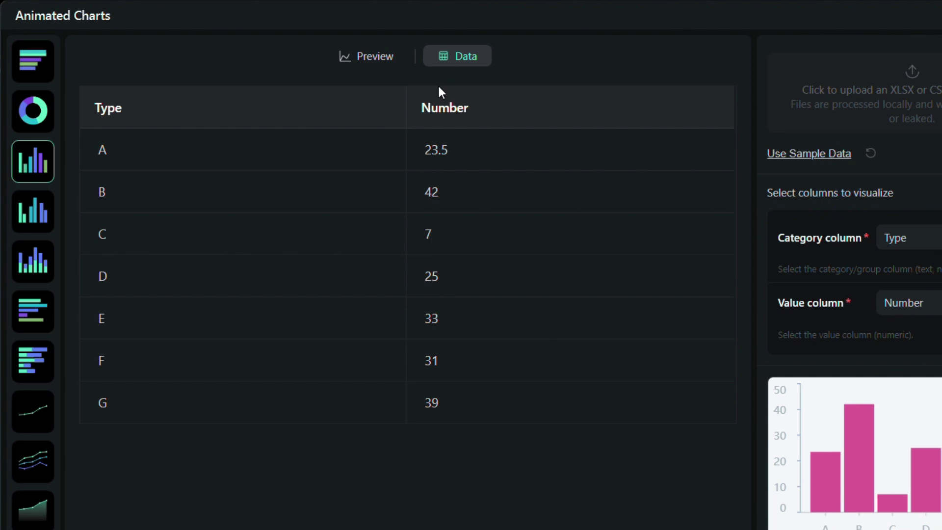
{"action": "left_click", "coordinate": [163, 154]}
{"action": "type", "text": "Speed ramping"}
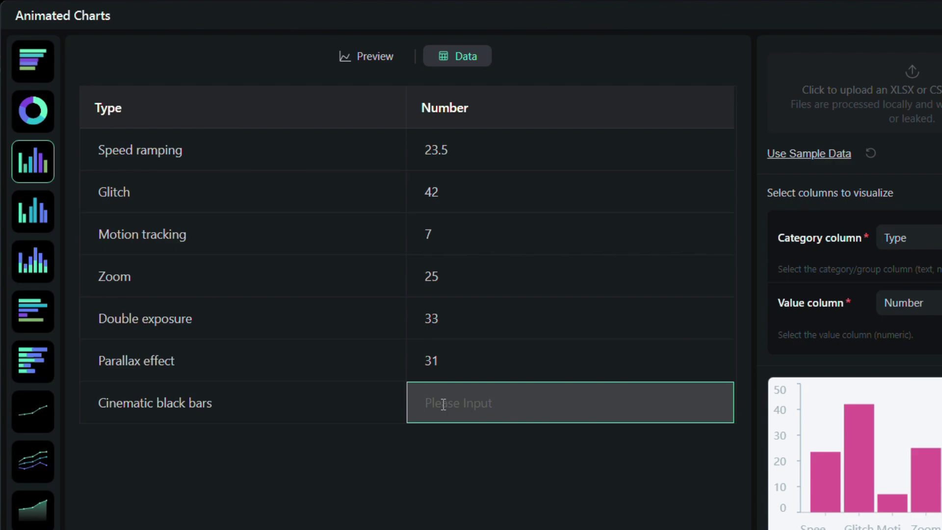
{"action": "key", "text": "Return"}
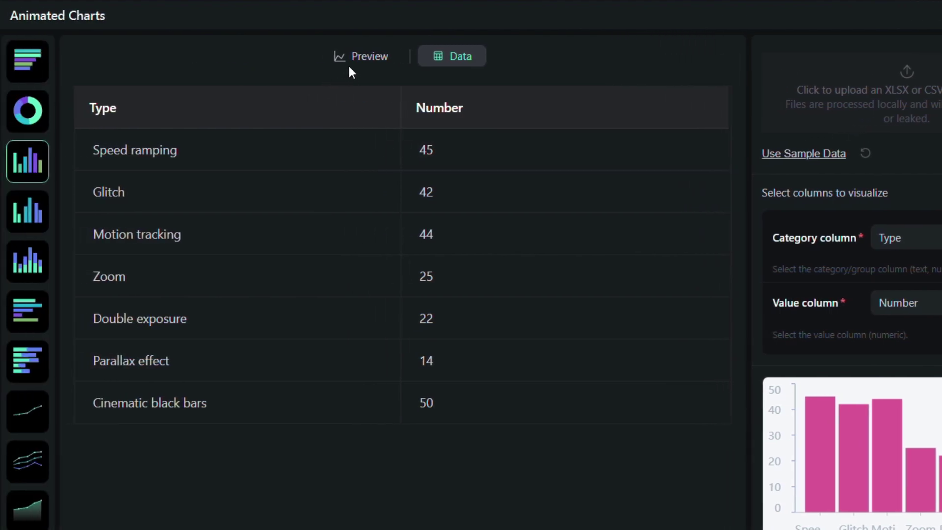
{"action": "left_click", "coordinate": [358, 60]}
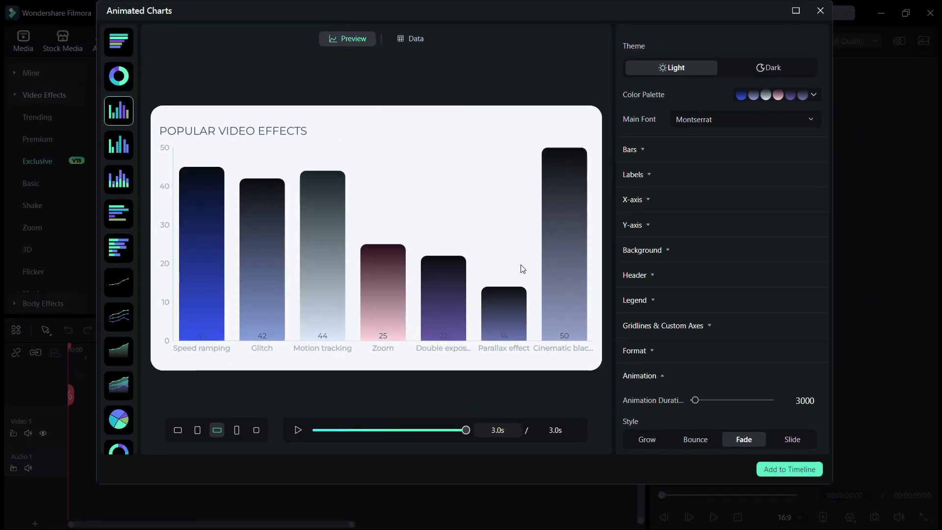
Add the animated column chart of popular video effects to the timeline
{"action": "left_click", "coordinate": [782, 475]}
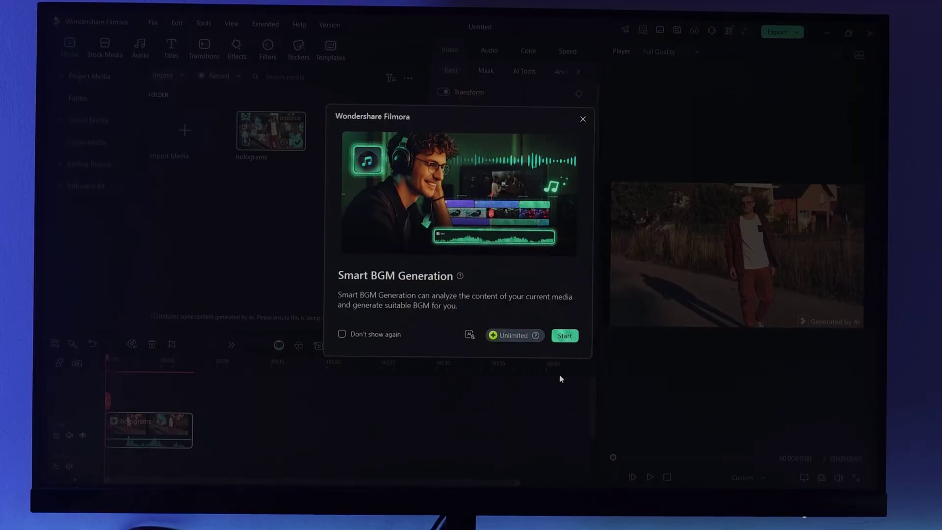
Start Smart BGM generation for the clip, then begin a Smart Cutout under Video > AI Matting
{"action": "left_click", "coordinate": [565, 334]}
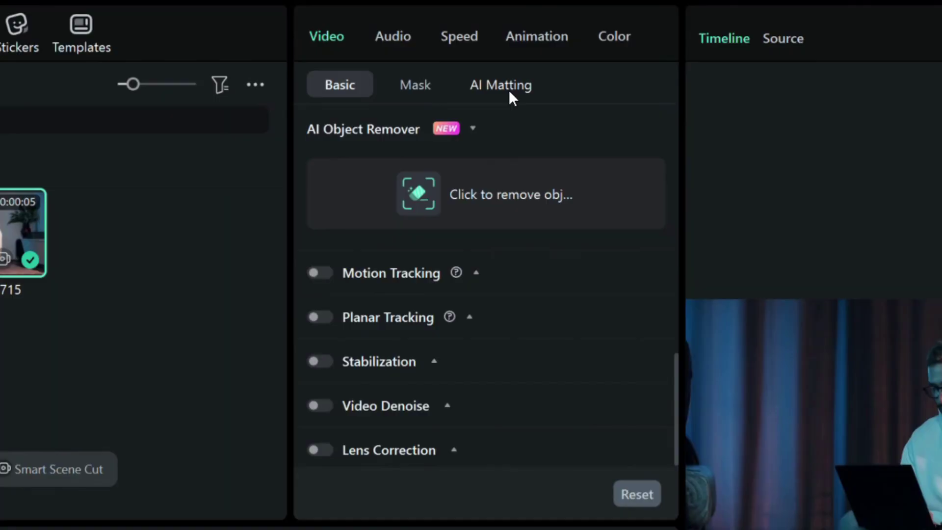
{"action": "left_click", "coordinate": [510, 92]}
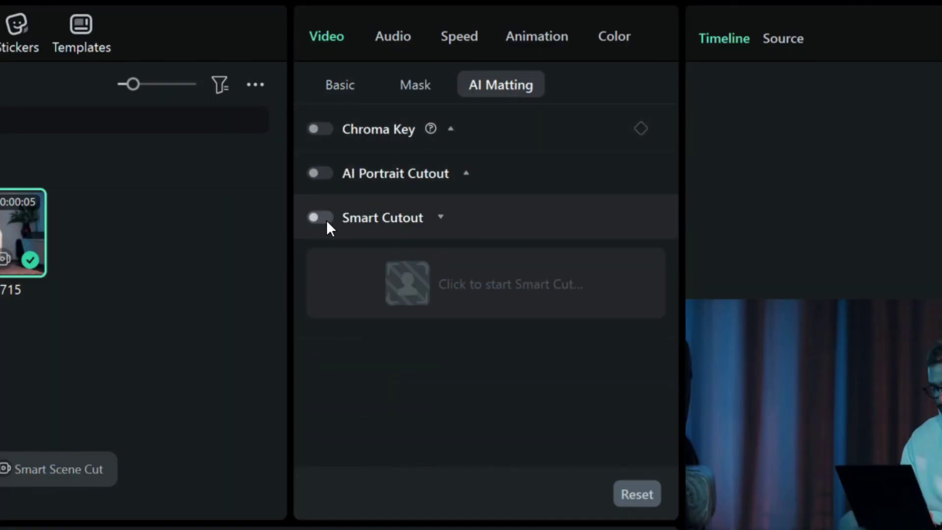
{"action": "left_click", "coordinate": [390, 294]}
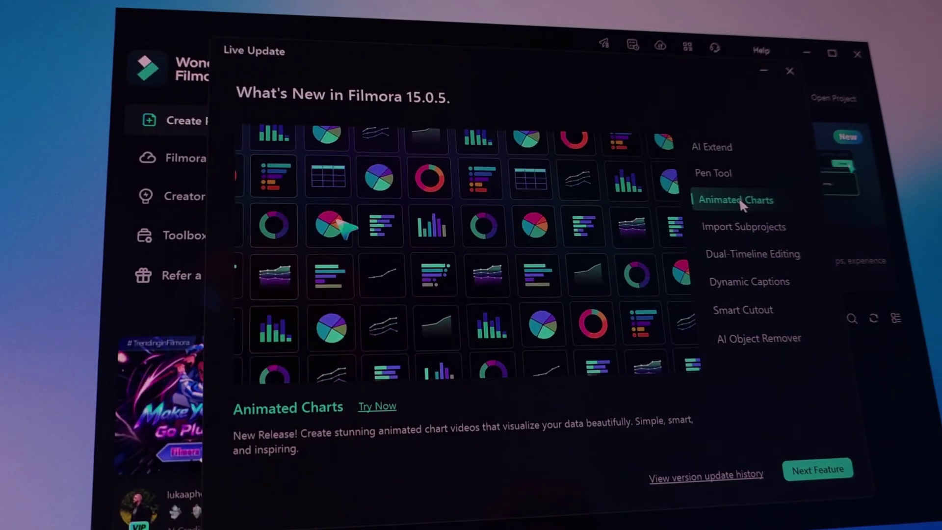
Browse the Import Subprojects, Dual-Timeline Editing, Dynamic Captions and Smart Cutout feature descriptions
{"action": "left_click", "coordinate": [741, 224]}
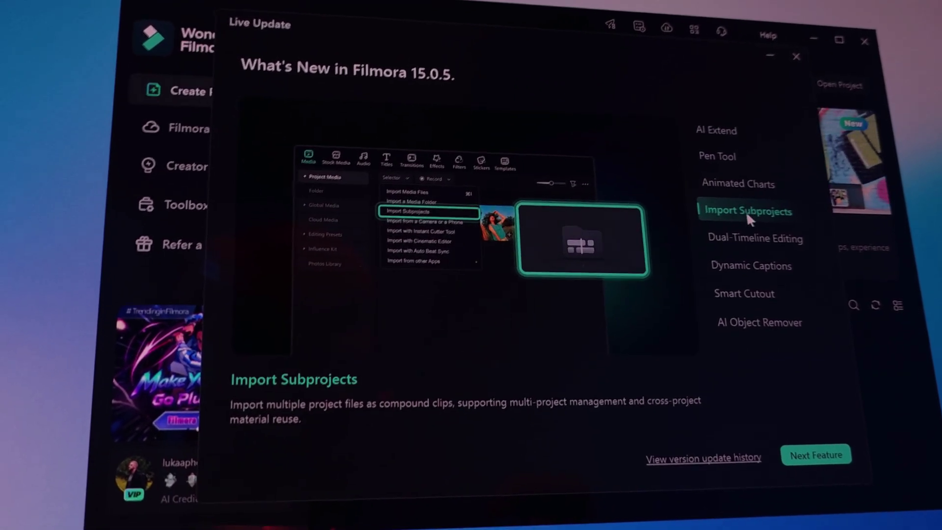
{"action": "left_click", "coordinate": [750, 241]}
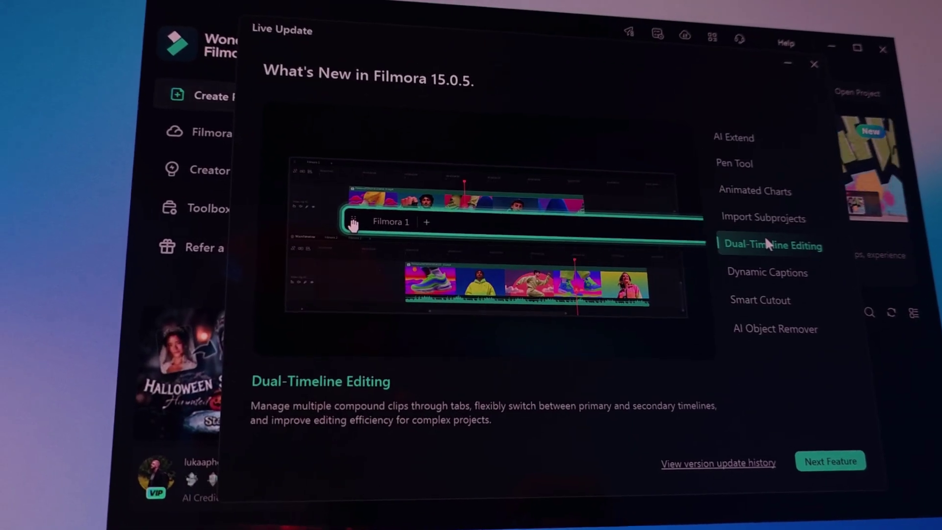
{"action": "left_click", "coordinate": [763, 269]}
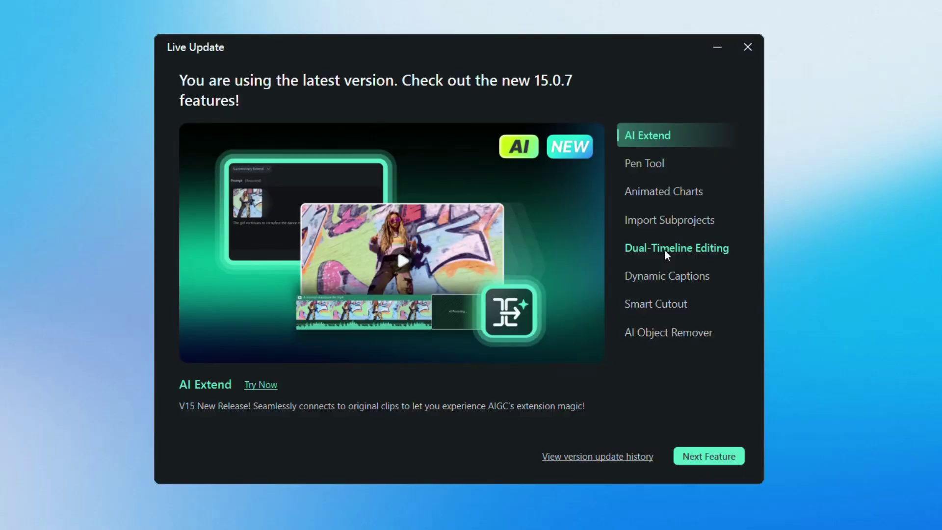
{"action": "left_click", "coordinate": [664, 251]}
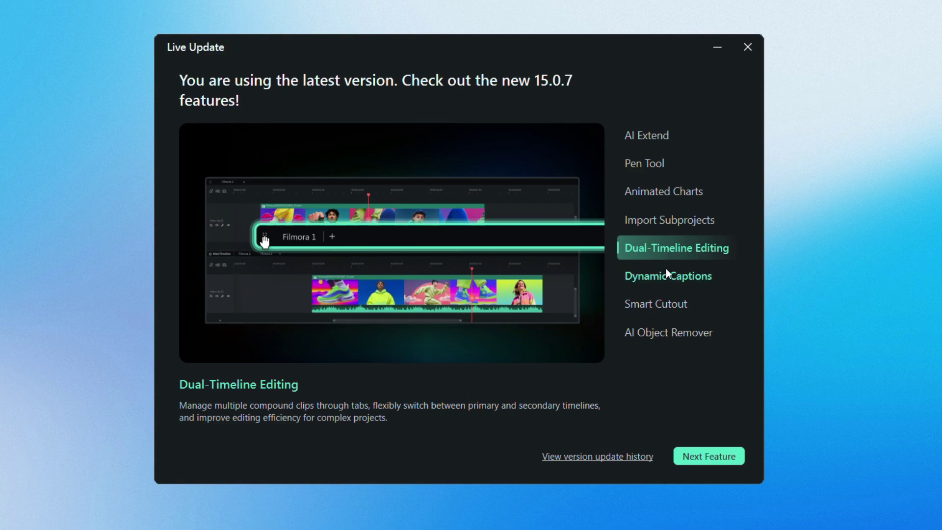
{"action": "left_click", "coordinate": [666, 302]}
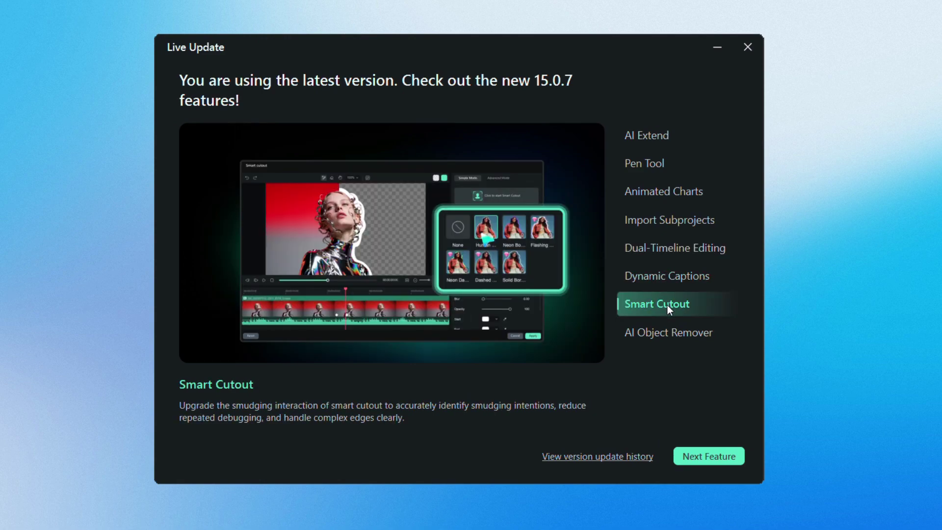
{"action": "left_click", "coordinate": [667, 330]}
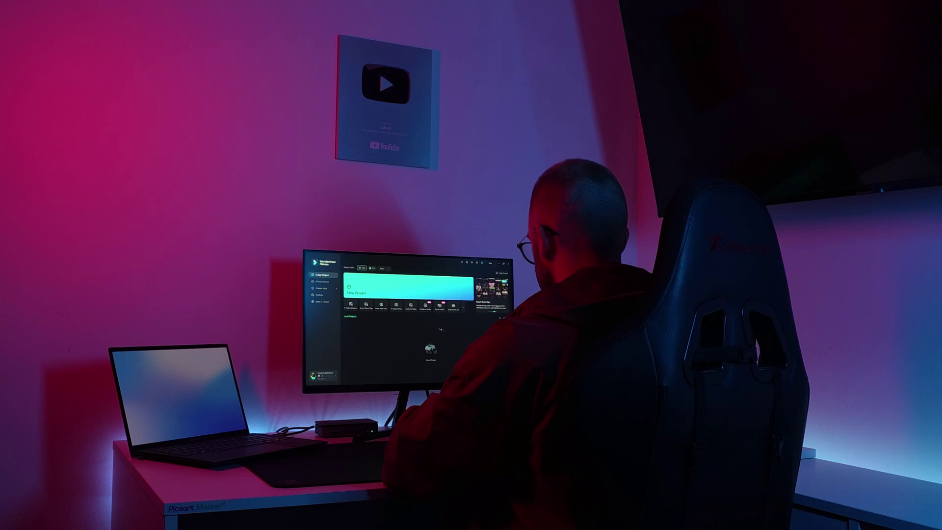